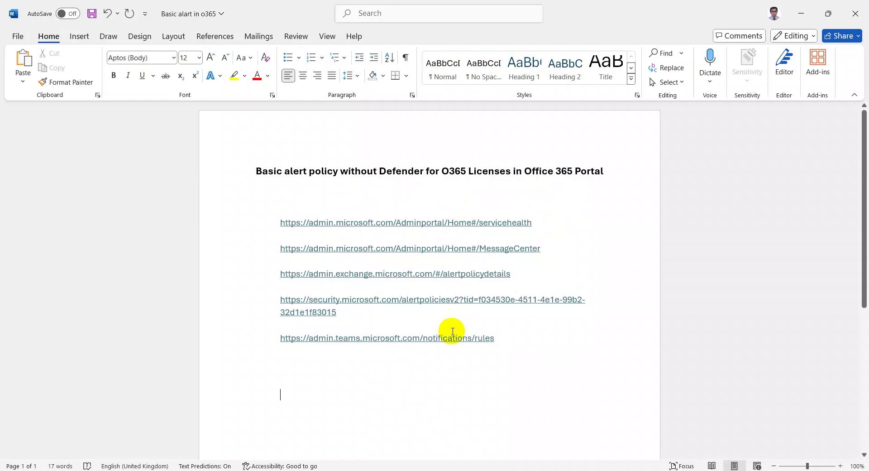
- Copy the link ending in /servicehealth from the Word document and open it in a new Chrome incognito tab
left_click_drag(534, 224, 280, 225)
key("ctrl+c")
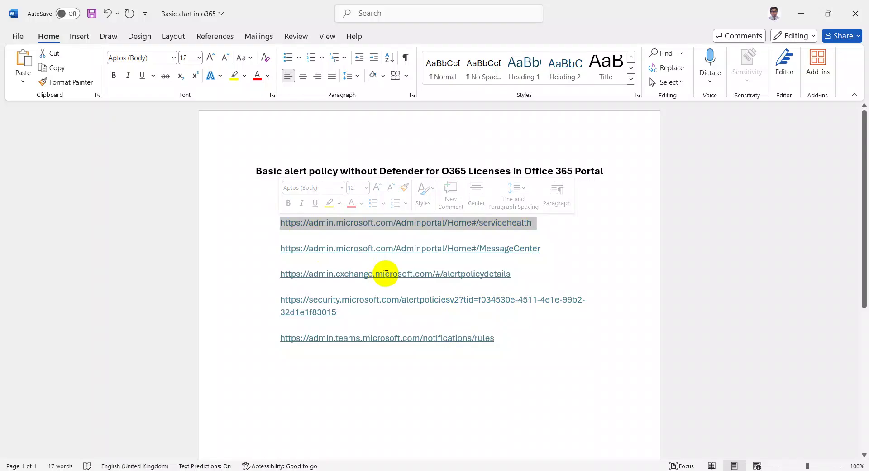
left_click(252, 469)
left_click(300, 12)
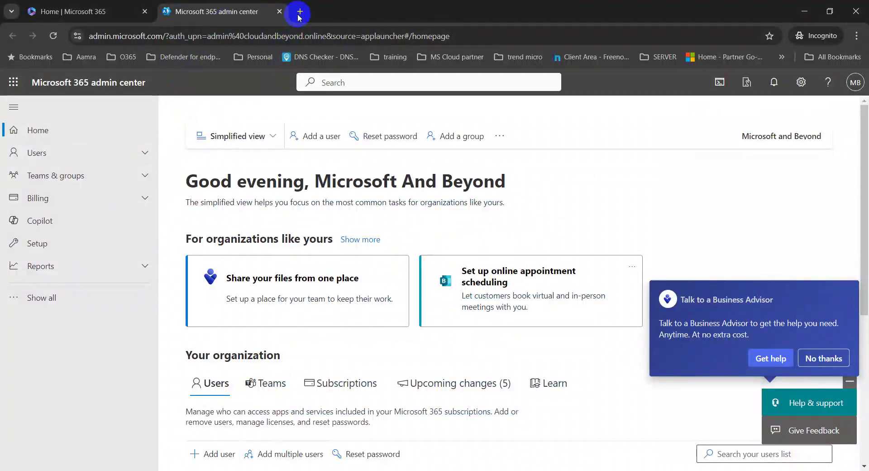
key("ctrl+v")
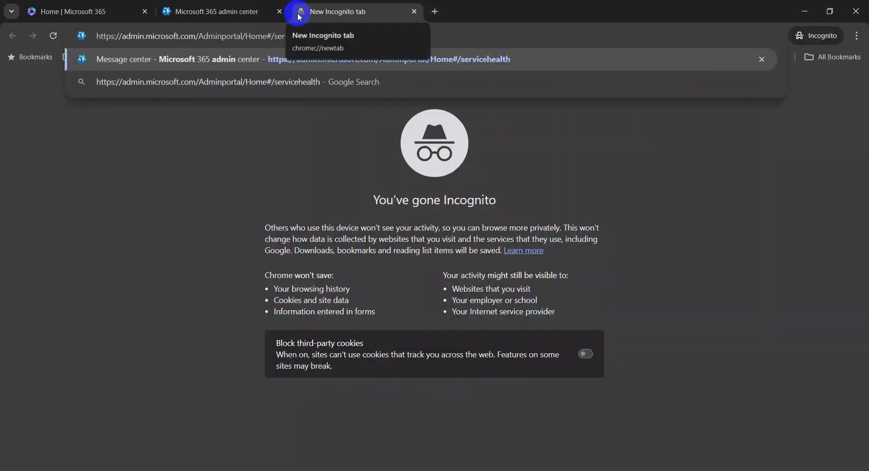
key("Return")
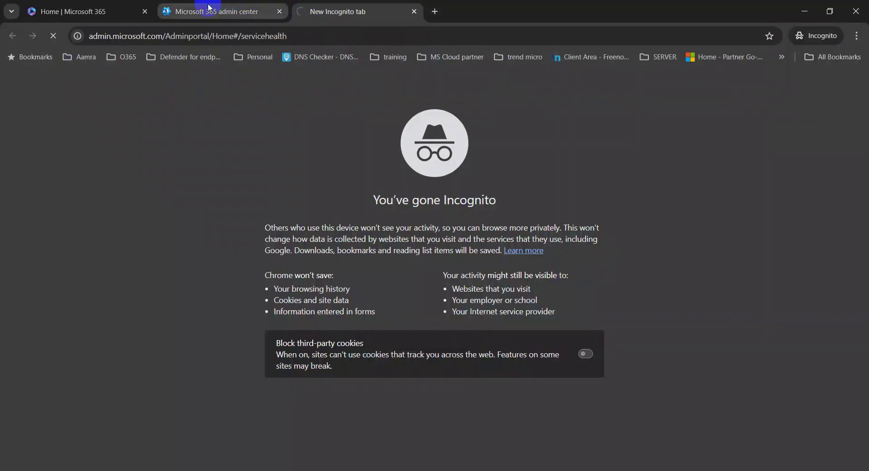
mouse_move(209, 7)
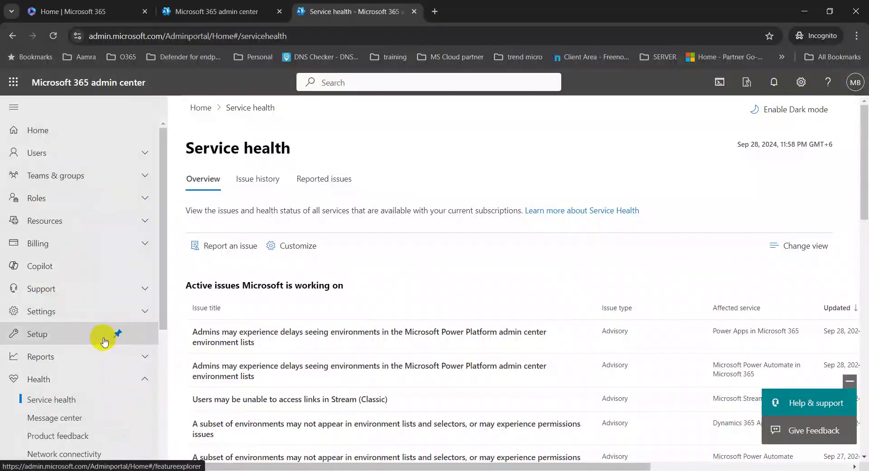
- Turn on email notifications about service health in the Service health page's customization settings
scroll(437, 286, "down", 1)
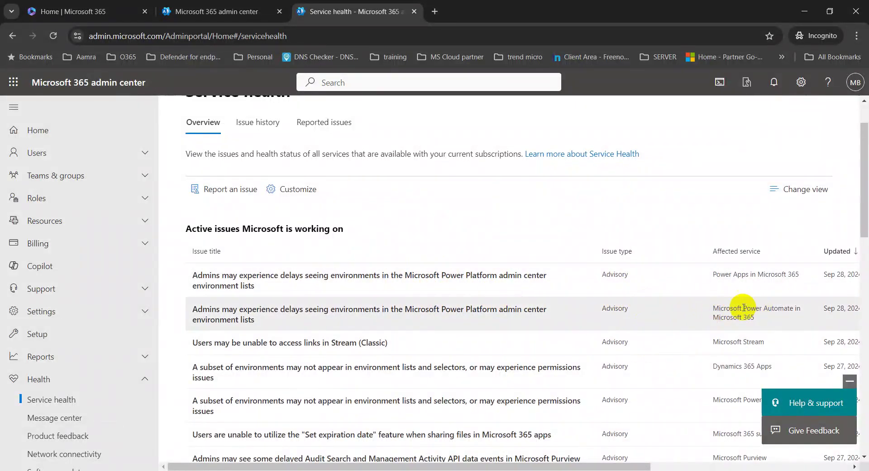
scroll(601, 300, "up", 1)
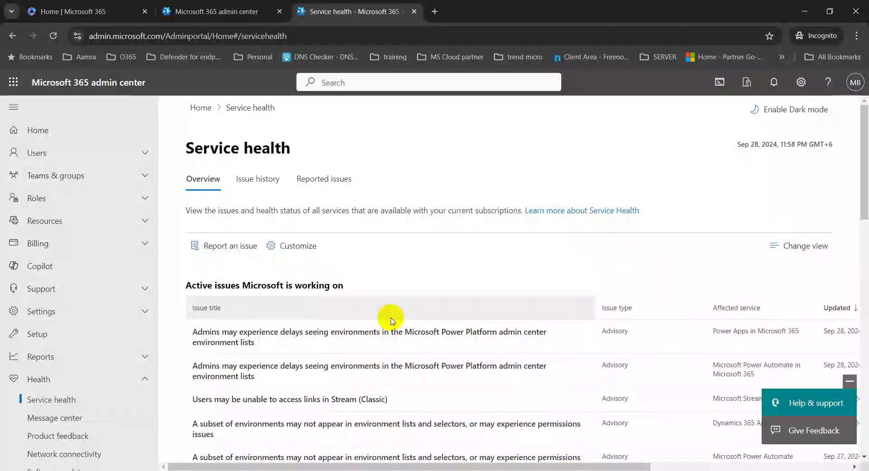
scroll(392, 321, "down", 3)
scroll(390, 319, "up", 3)
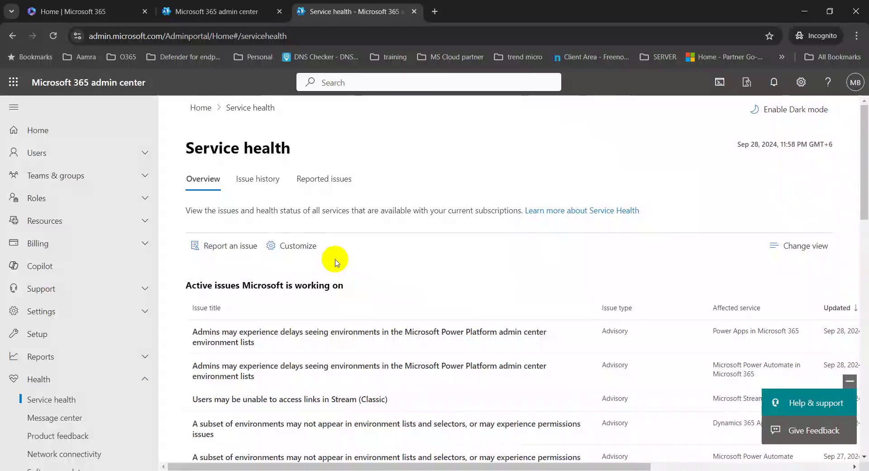
left_click(310, 253)
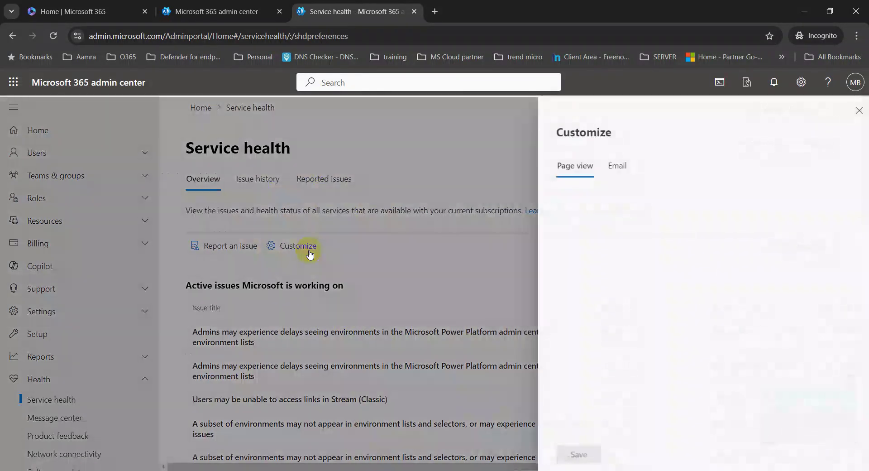
left_click(614, 169)
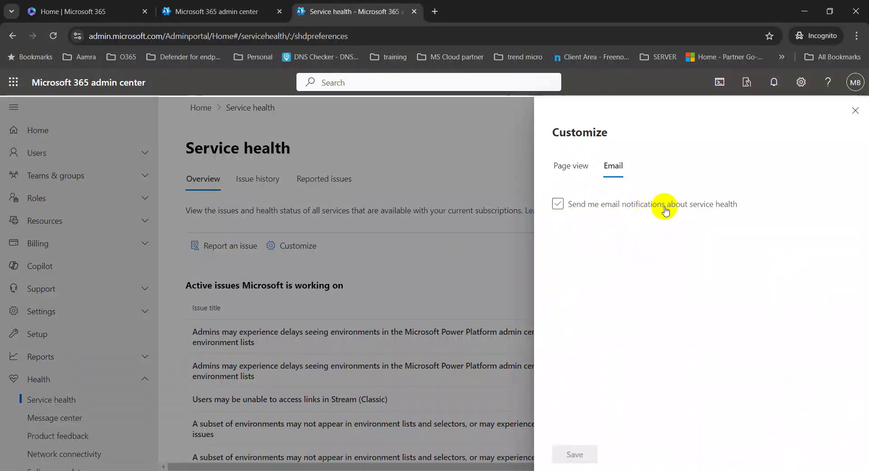
left_click(674, 210)
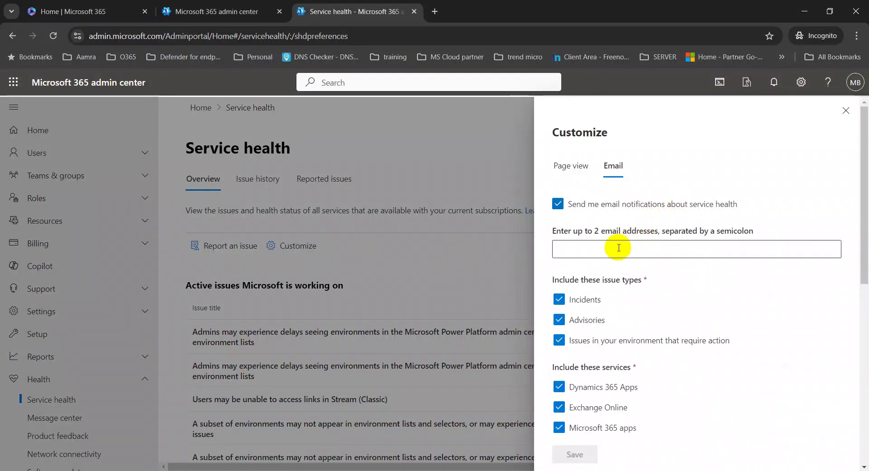
- Enter the admin's email address as the service health notification recipient, save the settings and close them
scroll(642, 280, "down", 3)
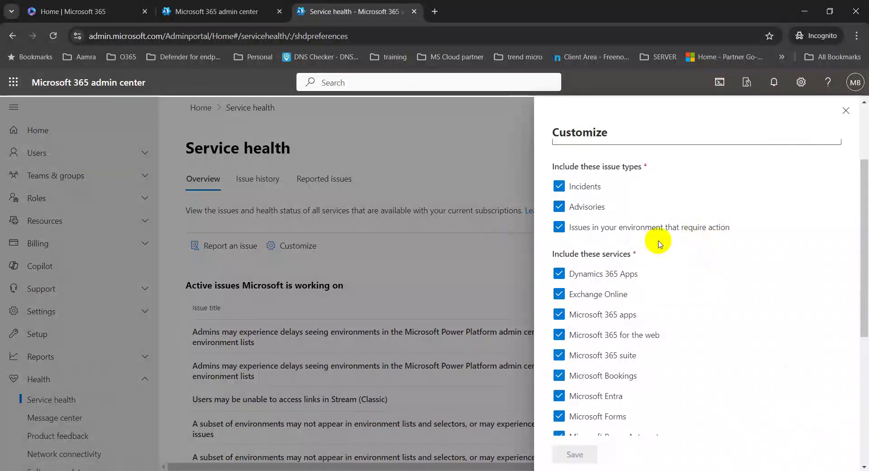
scroll(651, 242, "down", 5)
scroll(668, 259, "up", 8)
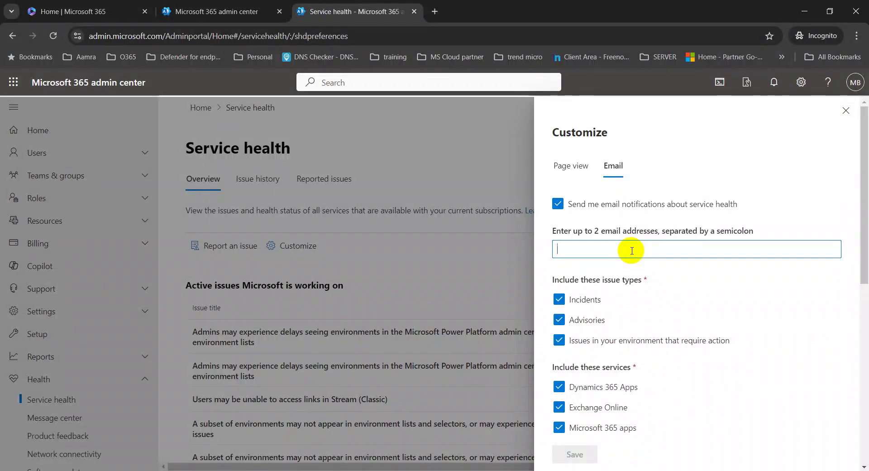
type("@cloud")
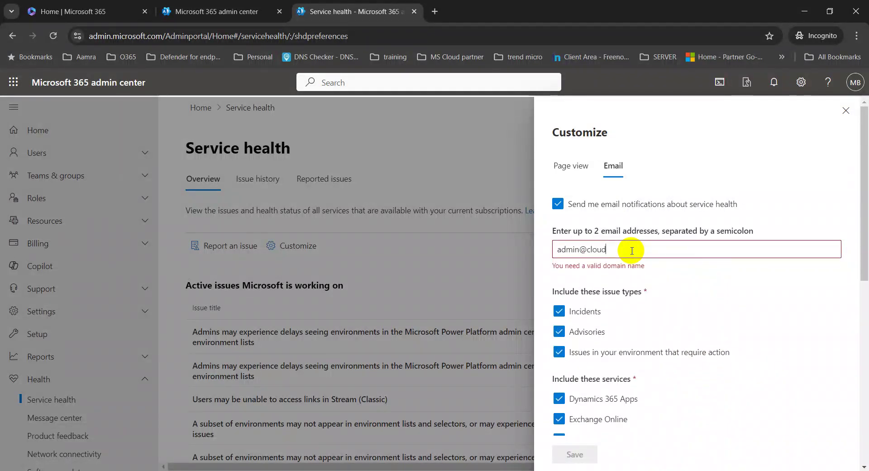
type("andbeyond")
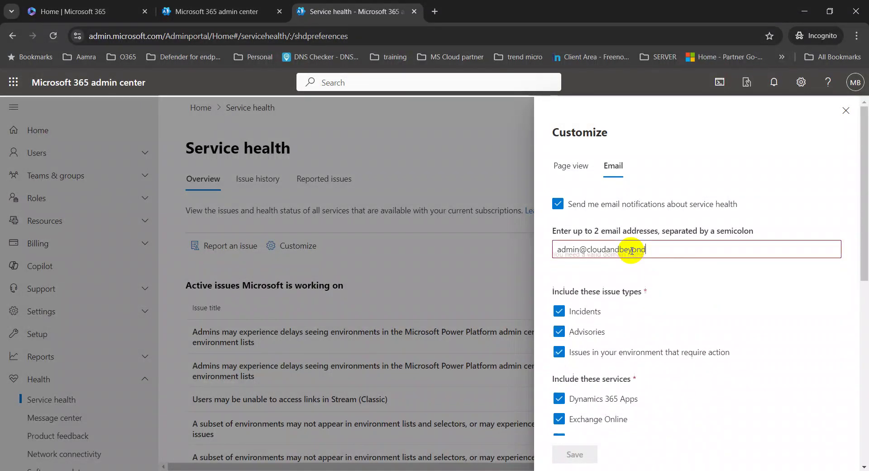
type(".onlin")
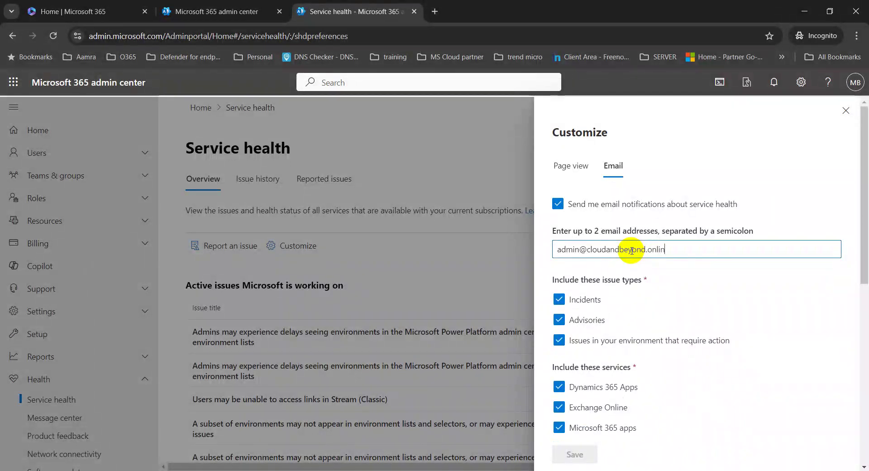
type("e")
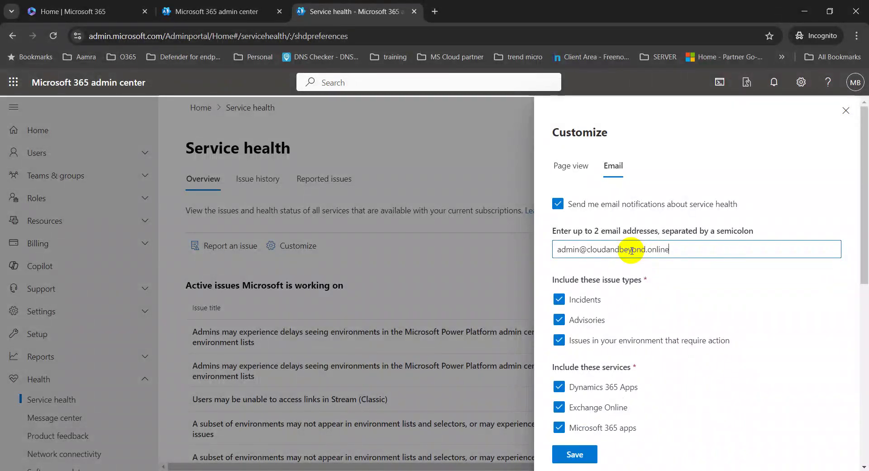
left_click(575, 457)
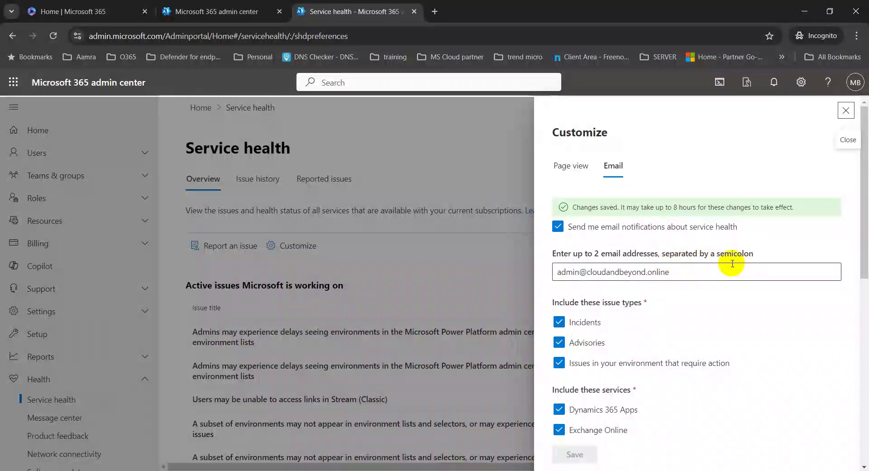
left_click(701, 271)
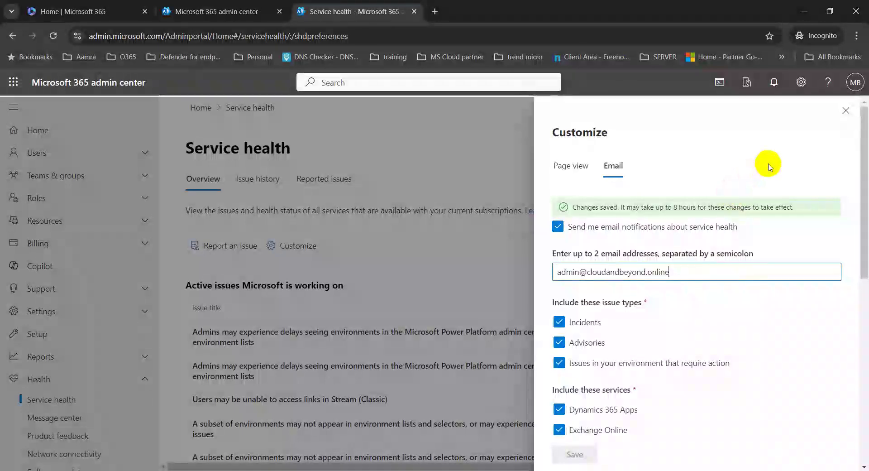
left_click(845, 110)
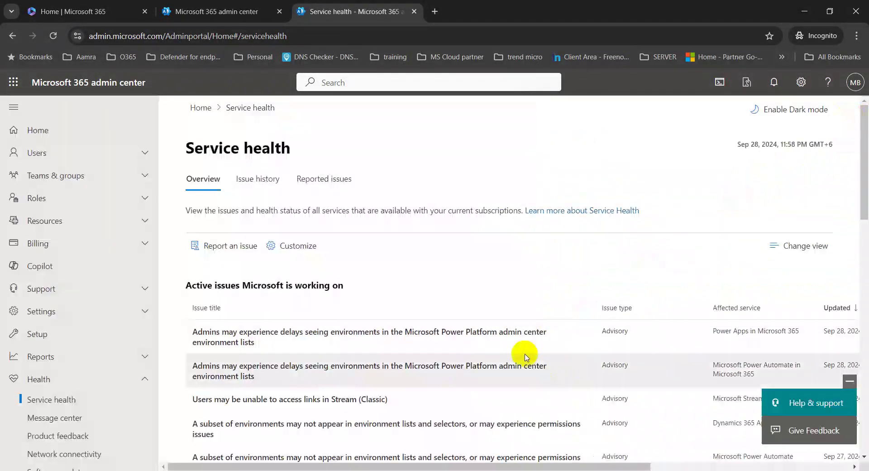
- Copy the link ending in /MessageCenter from the Word document and open it in a new Chrome tab
key("alt+Tab")
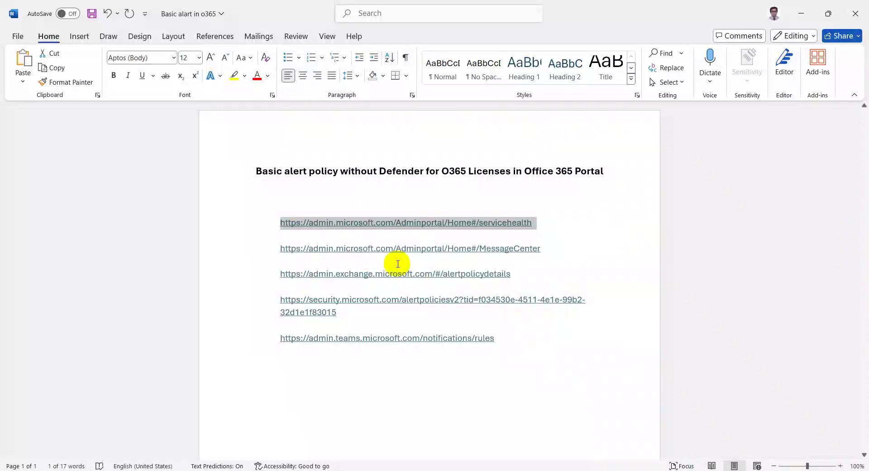
left_click_drag(543, 250, 277, 249)
key("ctrl+c")
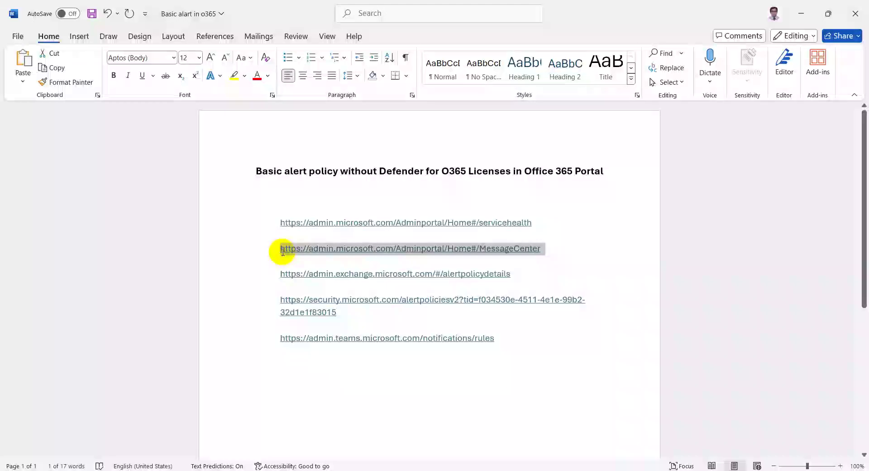
key("alt+Tab")
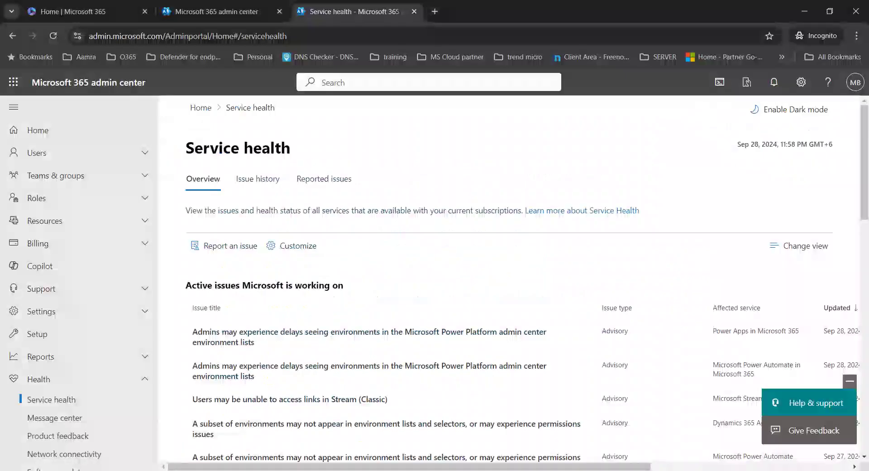
left_click(433, 10)
key("ctrl+v")
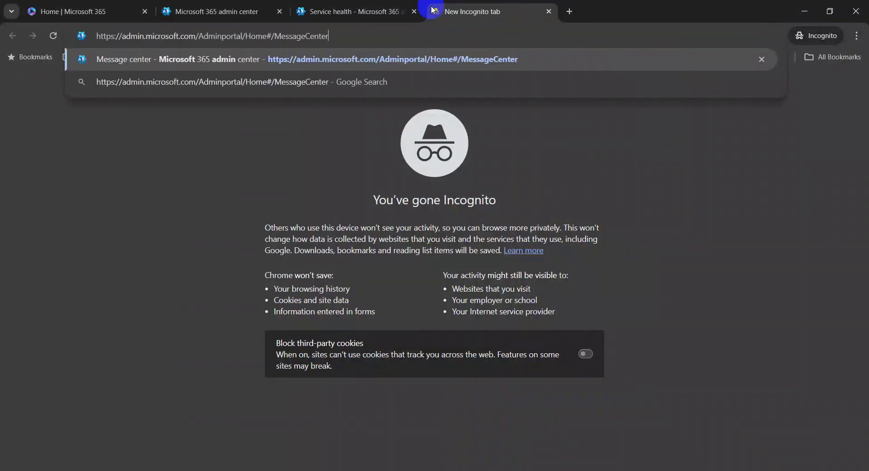
key("Return")
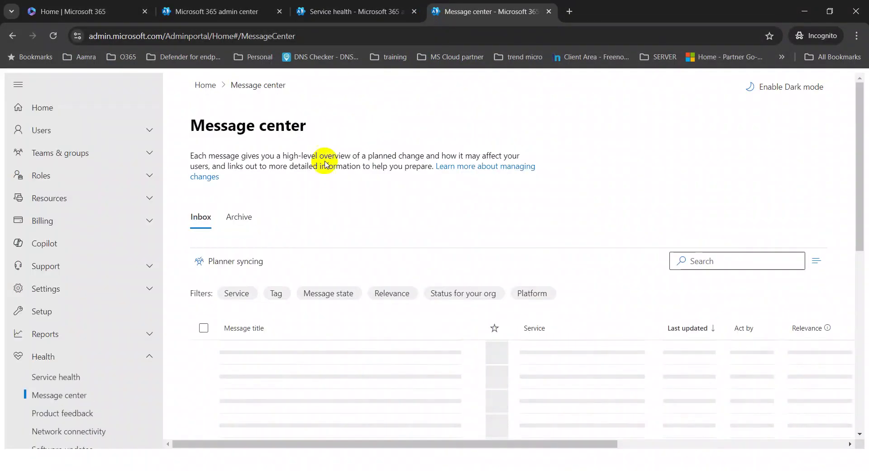
- Review the Message center inbox, and the active issues and service status on the Service health page
scroll(375, 299, "down", 1)
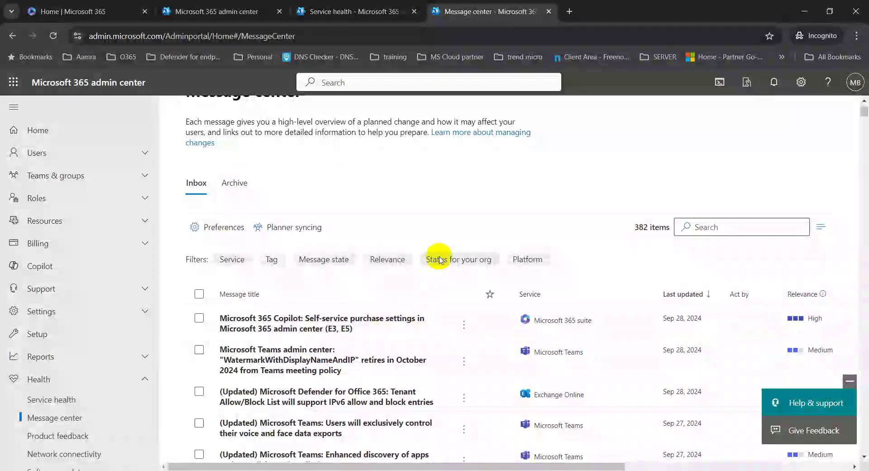
scroll(446, 274, "up", 1)
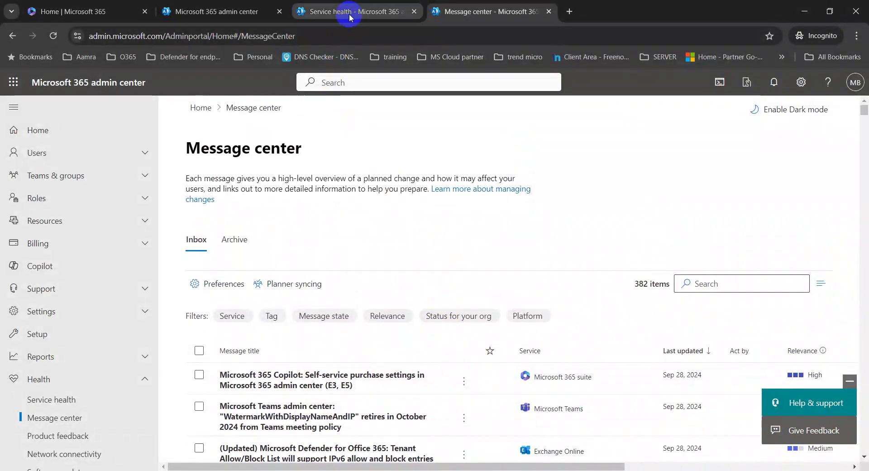
left_click(358, 11)
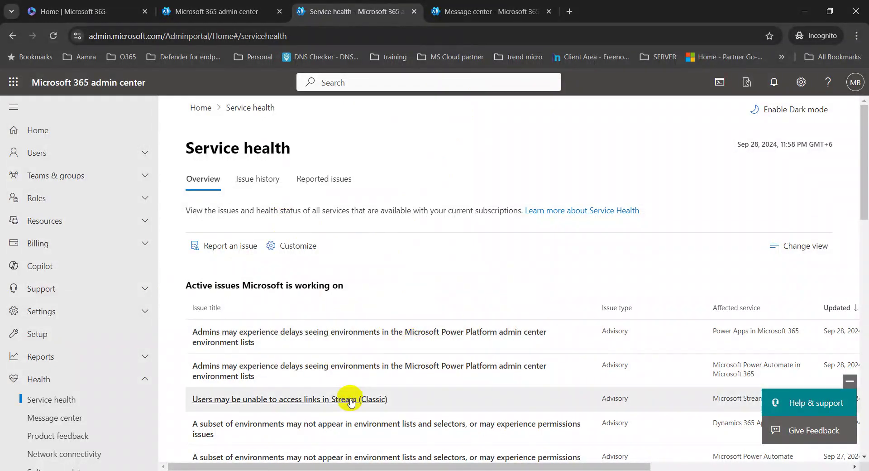
scroll(567, 363, "down", 6)
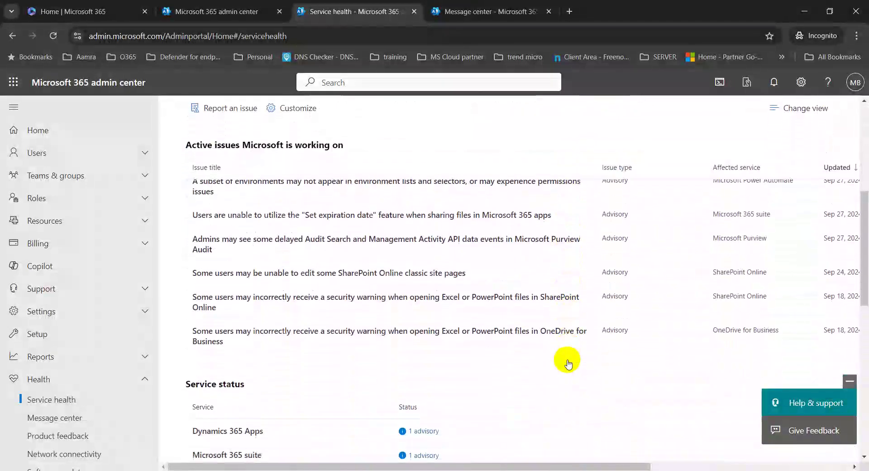
scroll(564, 361, "down", 4)
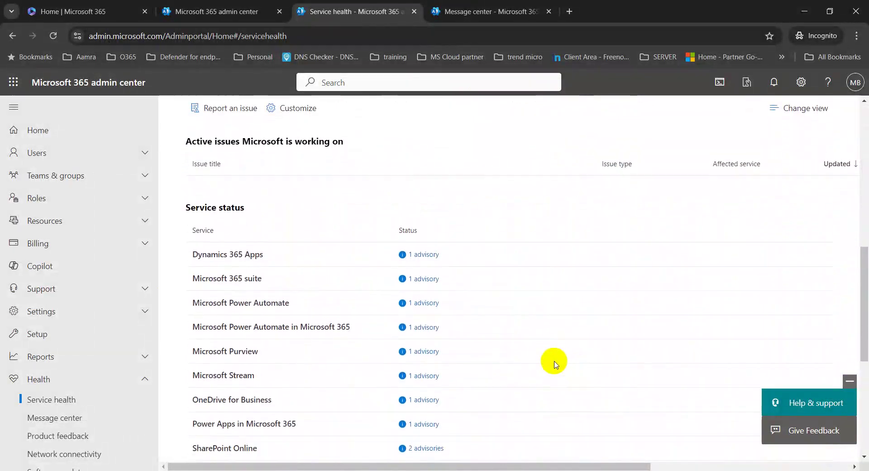
scroll(551, 355, "up", 10)
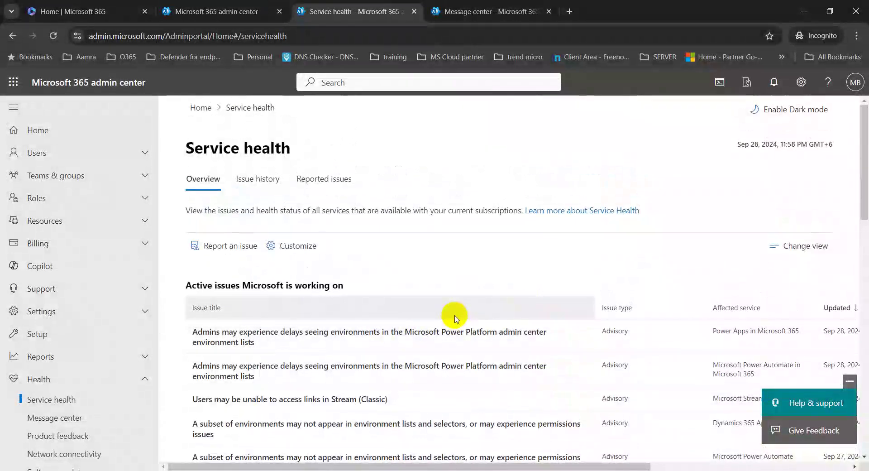
- Return to the Message center and open the email settings in its preferences
left_click(466, 12)
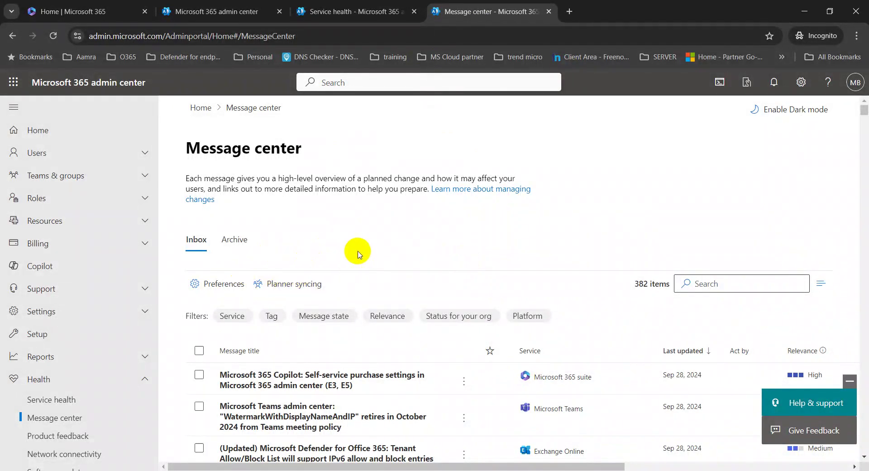
left_click(215, 284)
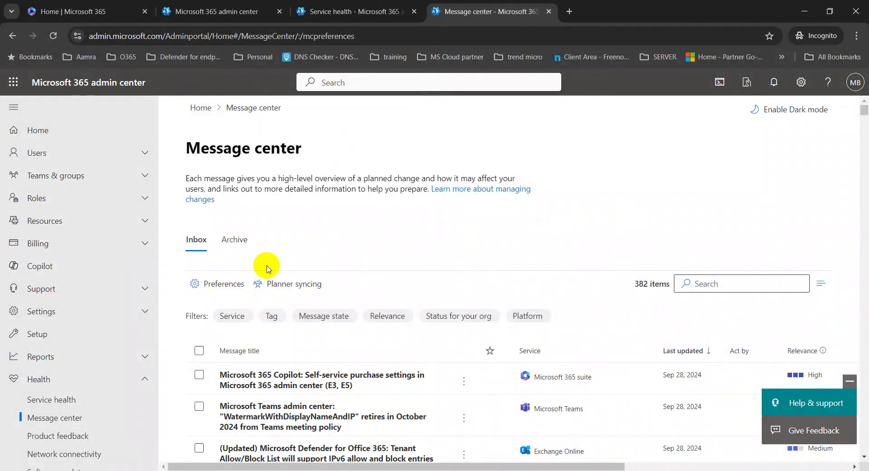
left_click(218, 286)
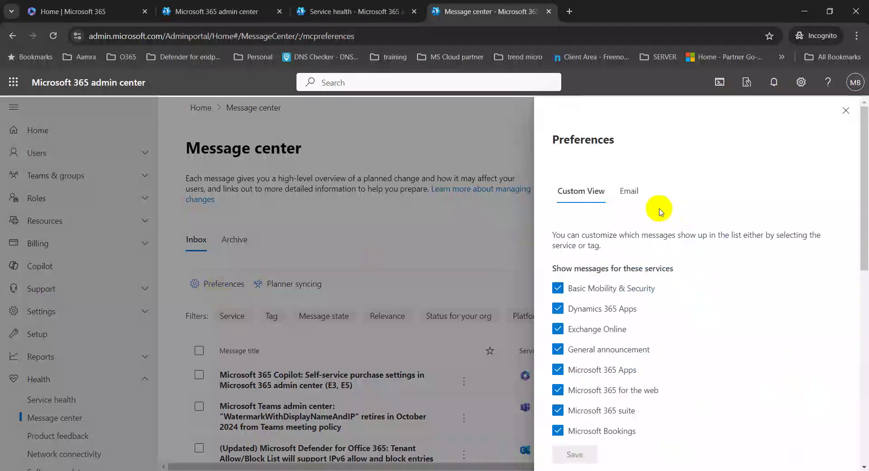
left_click(630, 192)
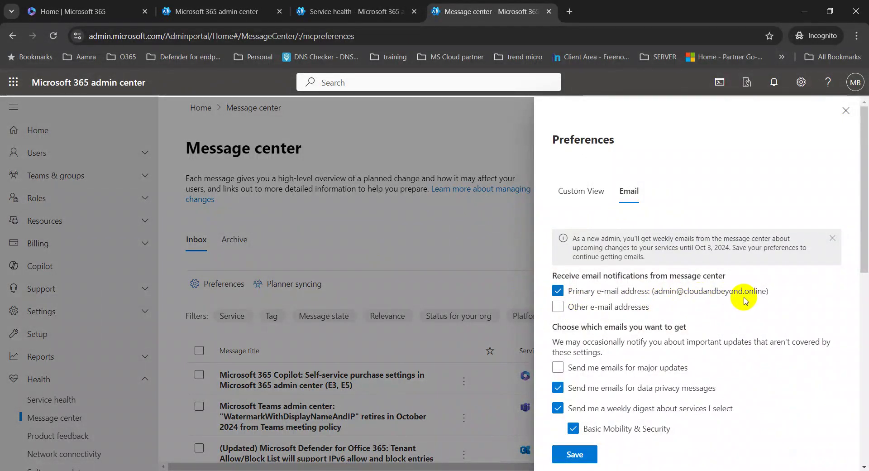
- Review the Message center email preferences, save them with the primary e-mail address as the only recipient, and close them
scroll(745, 298, "down", 8)
scroll(746, 294, "up", 7)
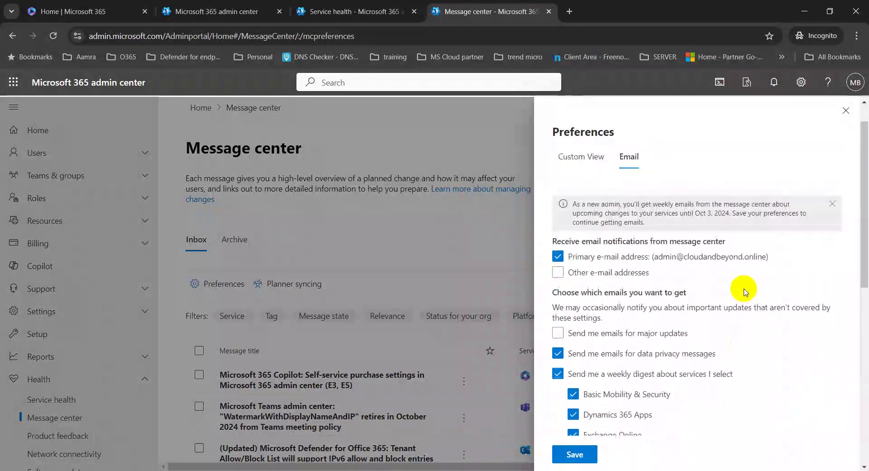
scroll(724, 298, "up", 1)
left_click(618, 308)
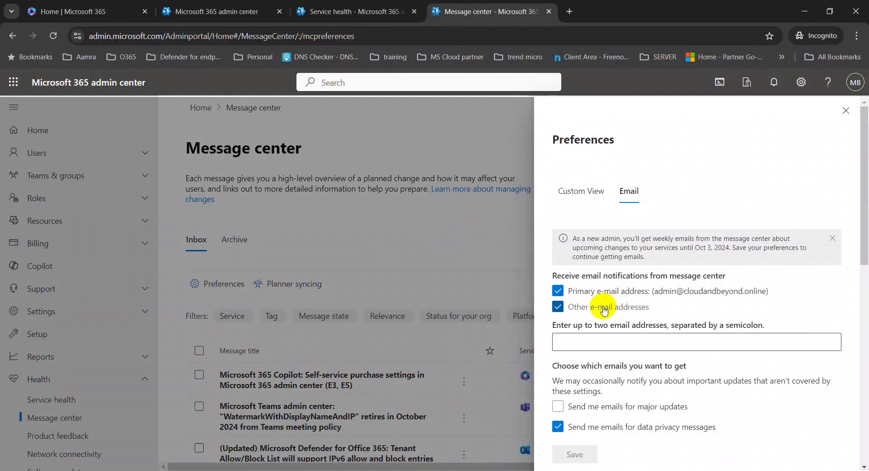
left_click(627, 307)
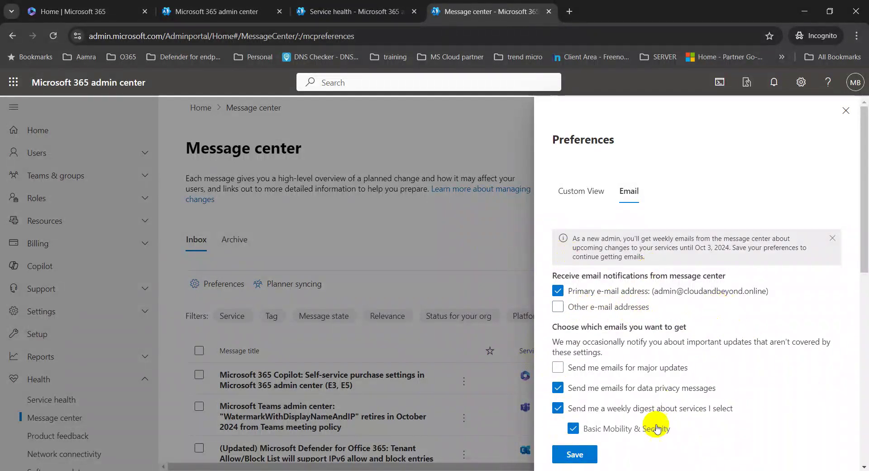
left_click(576, 454)
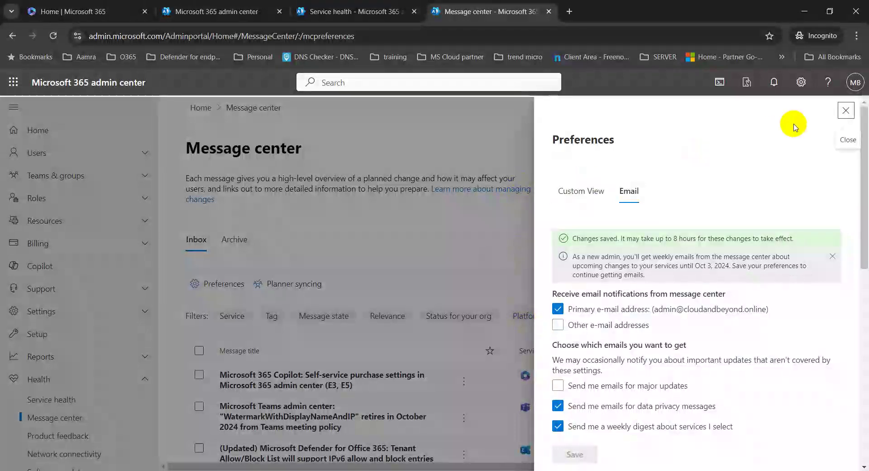
left_click(846, 110)
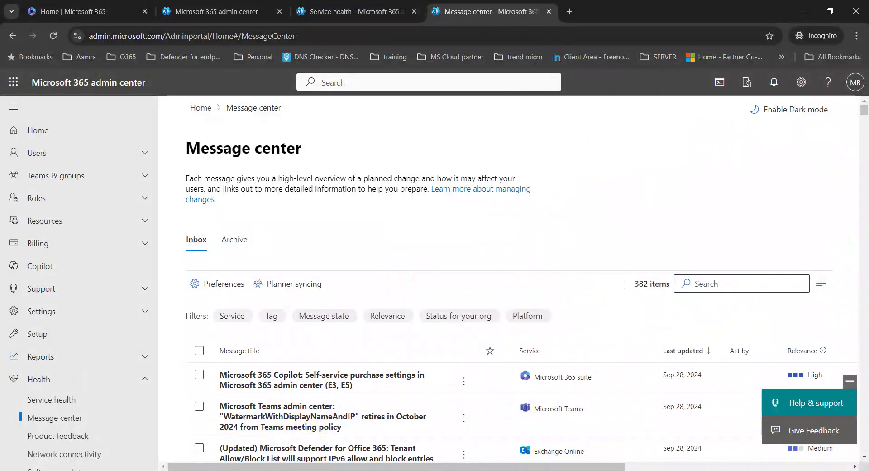
- Copy the admin.exchange.microsoft.com/#/alertpolicydetails link from the Word document and open it in a new Chrome tab
key("alt+Tab")
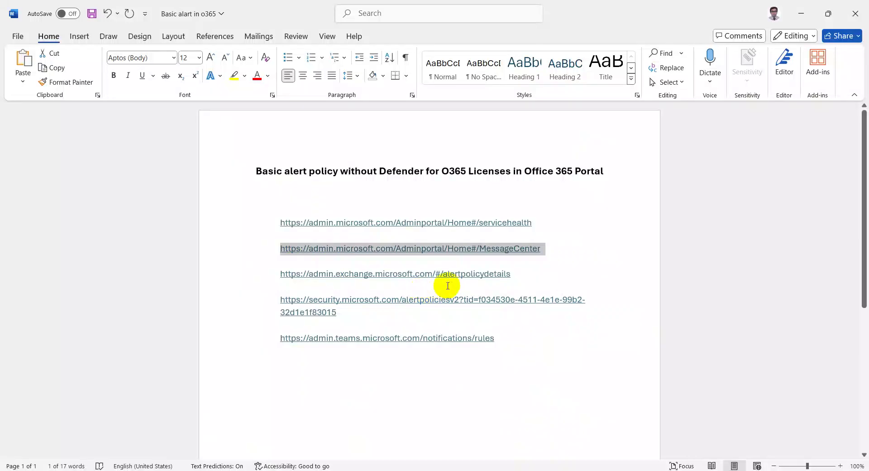
left_click(507, 273)
left_click_drag(507, 273, 346, 277)
key("ctrl+c")
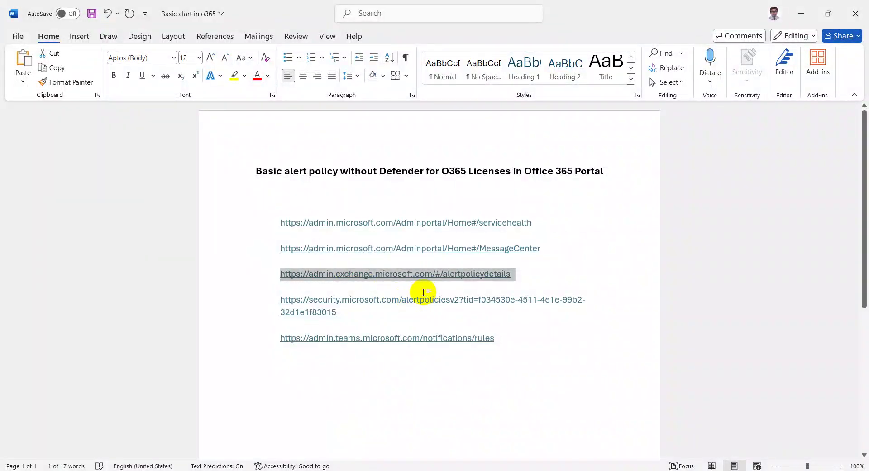
key("alt+Tab")
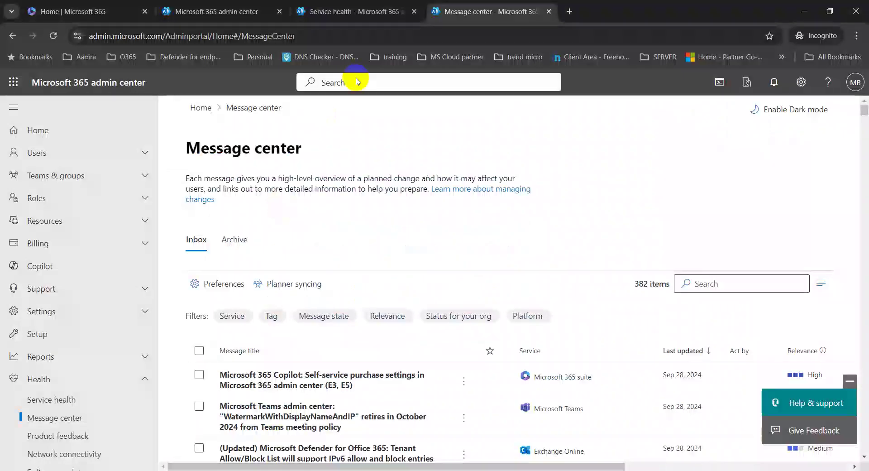
left_click(565, 17)
key("ctrl+v")
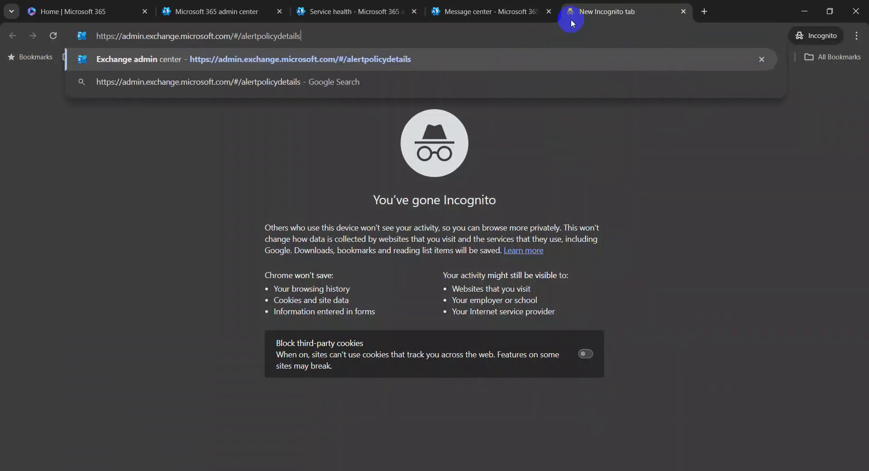
key("Return")
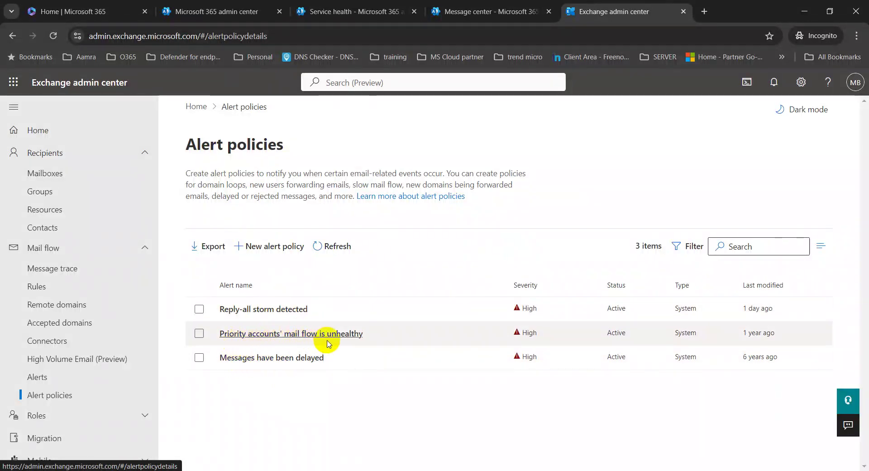
- Add the admin account as a notification recipient of the "Messages have been delayed" alert policy, save it and close its details
left_click(313, 360)
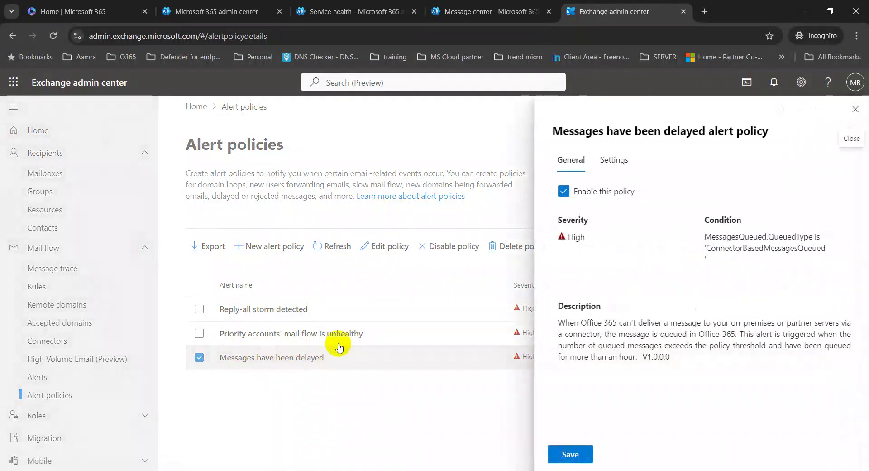
left_click(617, 168)
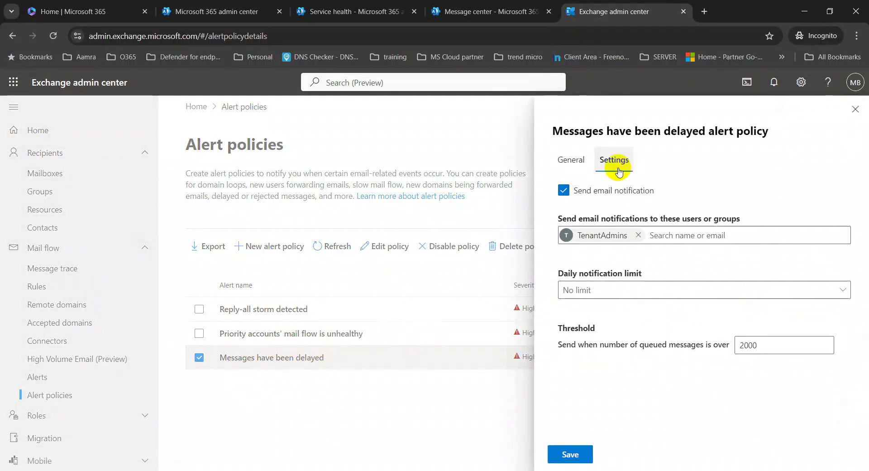
left_click(717, 234)
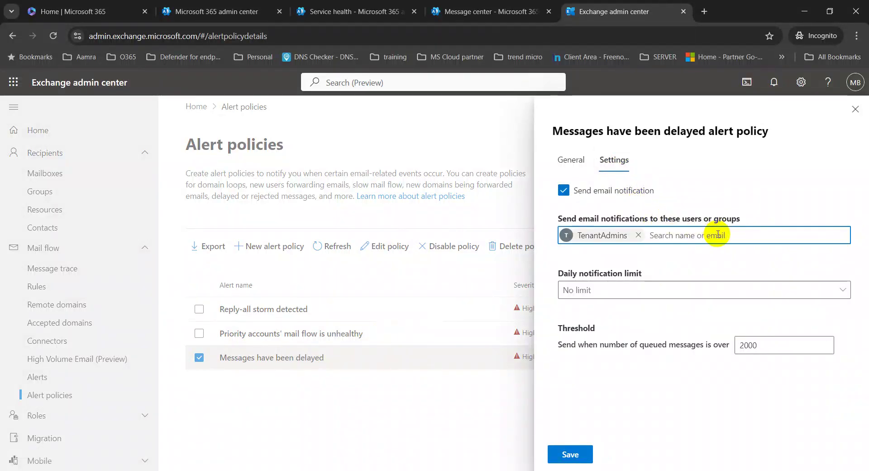
type("mi")
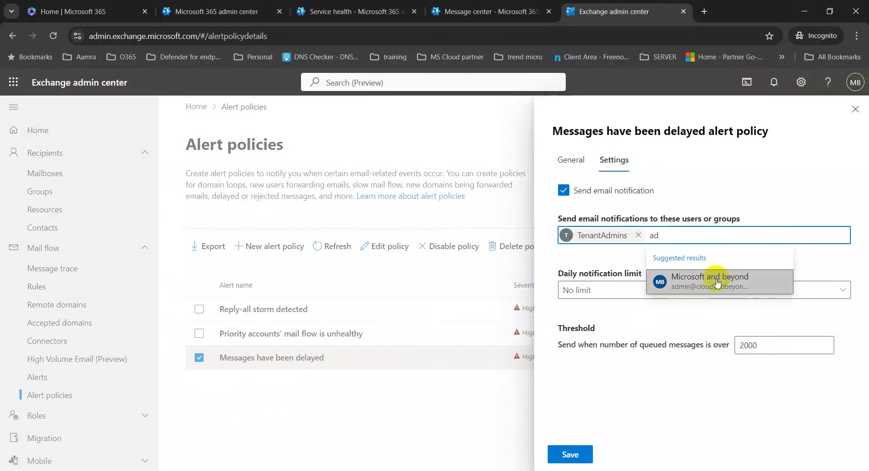
left_click(697, 279)
left_click(581, 453)
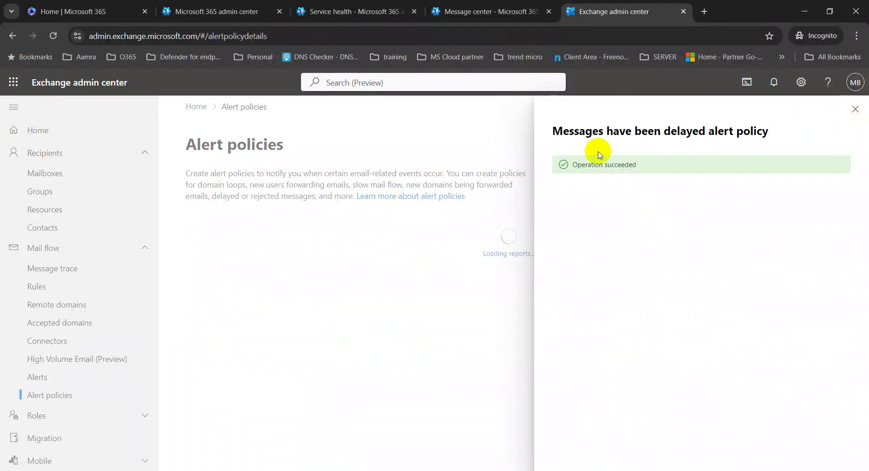
left_click(855, 109)
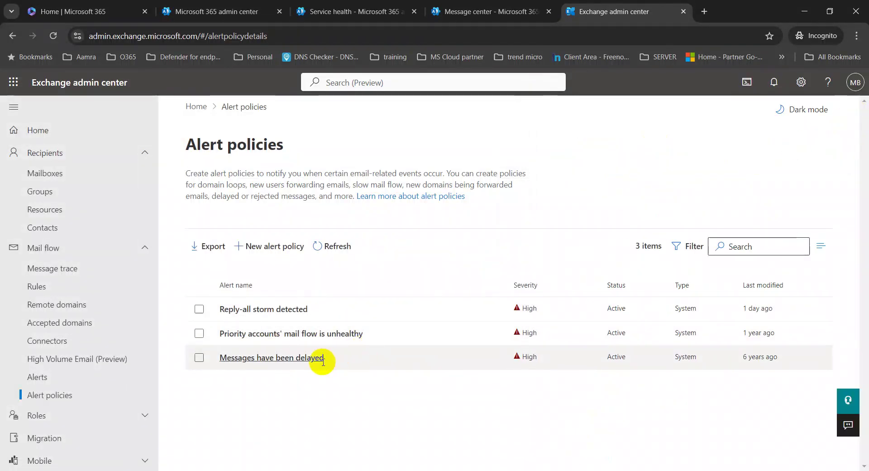
- Start a new alert policy named "alart policy" without a description and continue to its settings
left_click(265, 254)
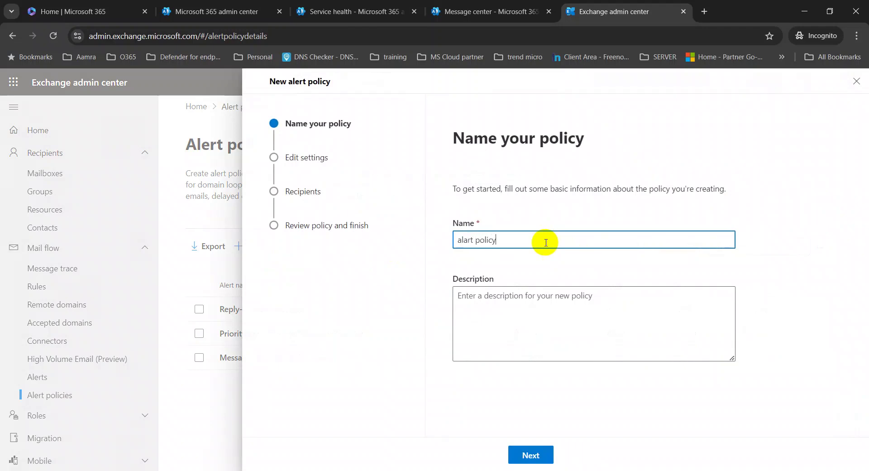
left_click(497, 313)
left_click(541, 459)
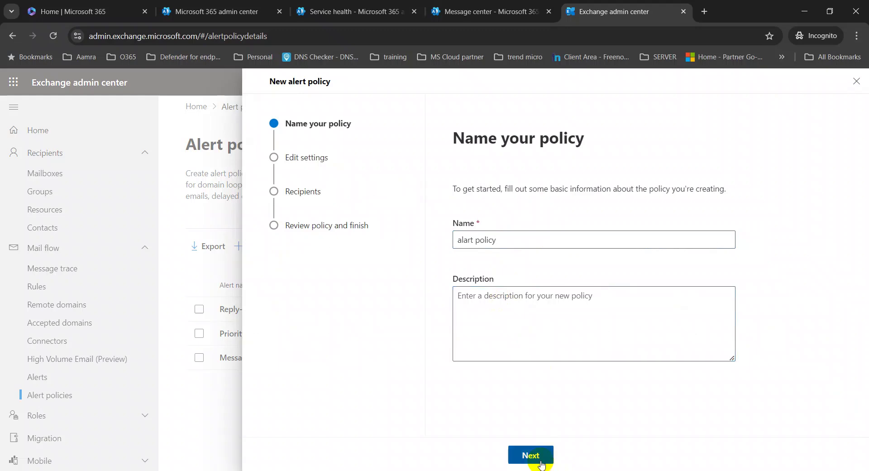
- Set the new policy's severity to High and its trigger insight to New users forwarding, and choose the admin account as email recipient
left_click(558, 278)
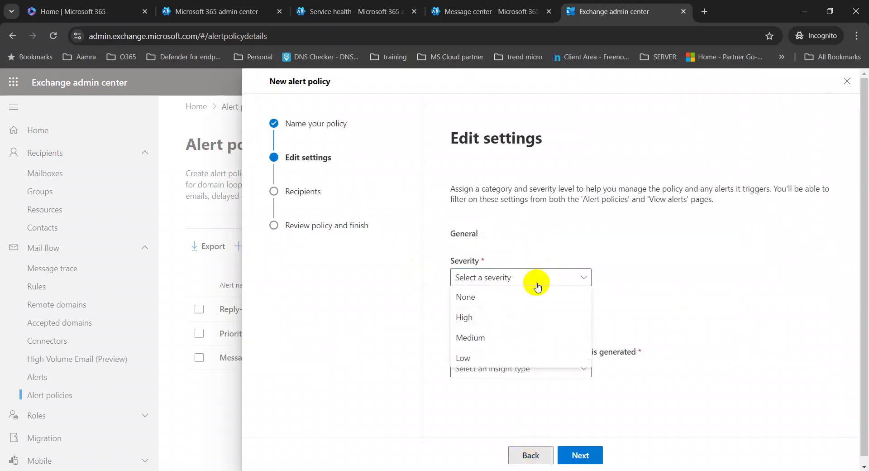
left_click(480, 326)
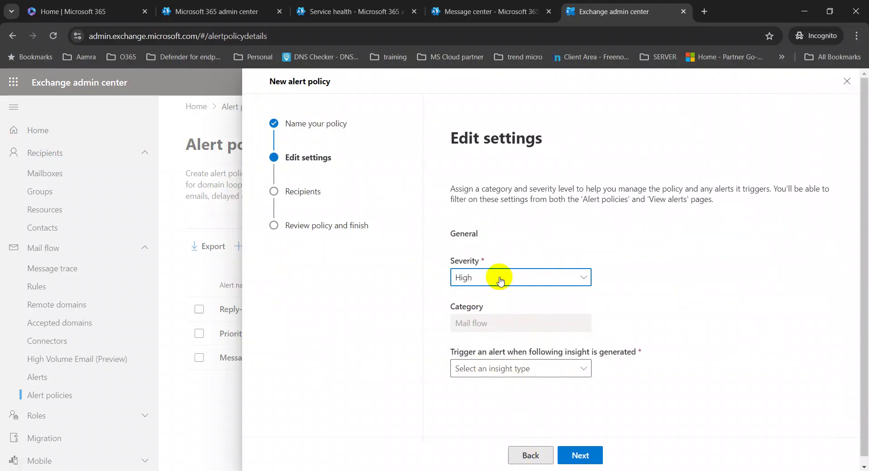
left_click(500, 278)
left_click(491, 316)
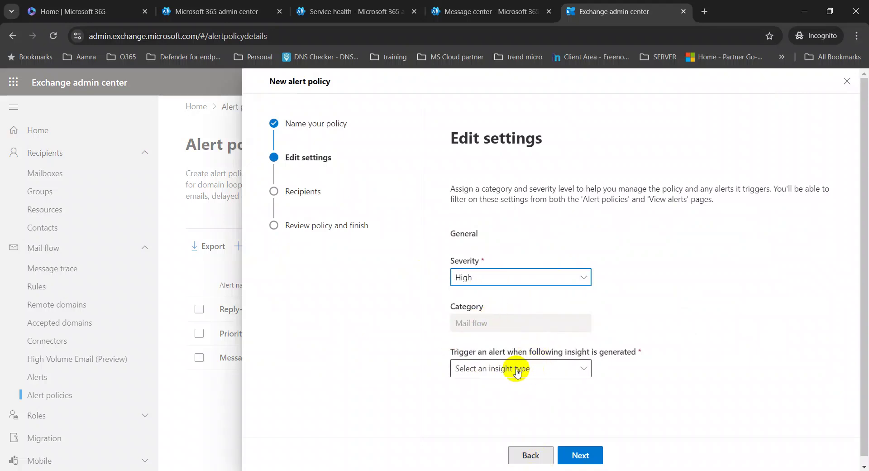
left_click(541, 369)
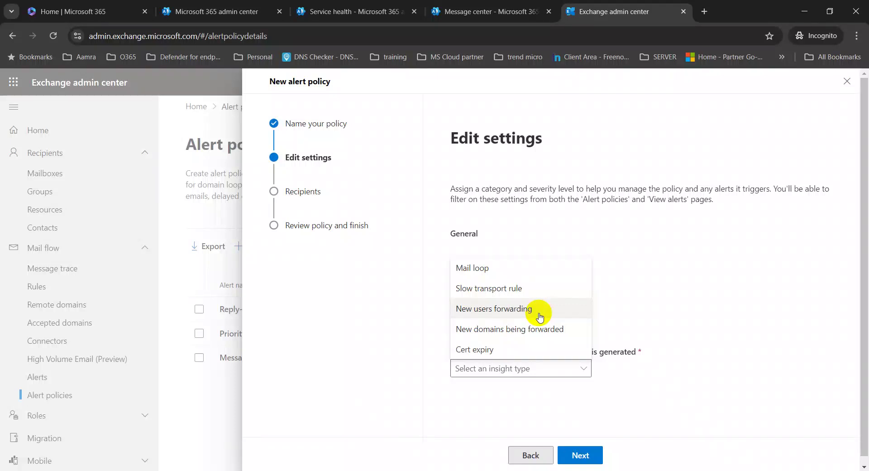
left_click(517, 312)
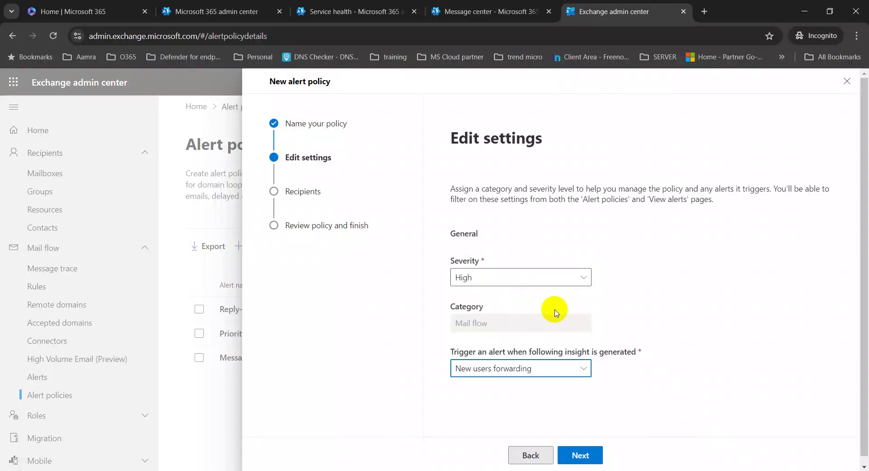
left_click(581, 455)
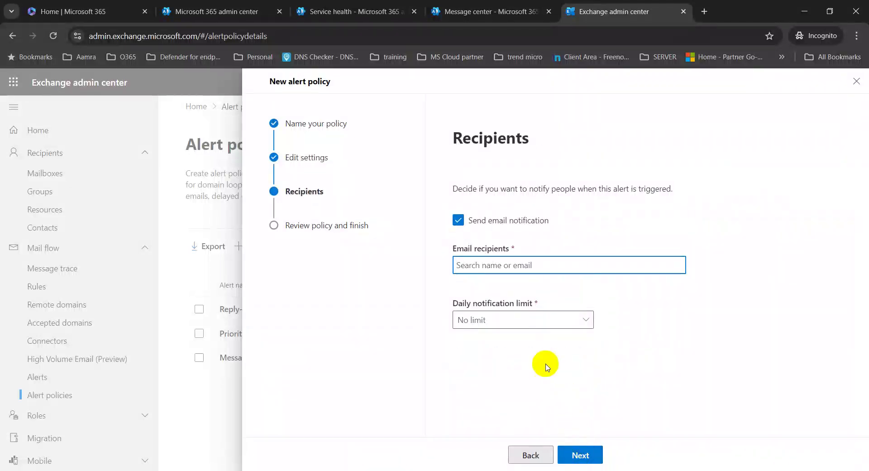
type("ad")
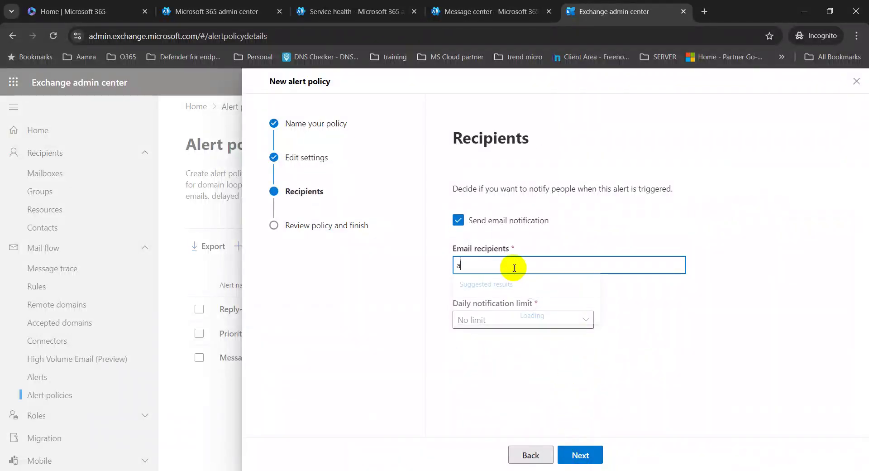
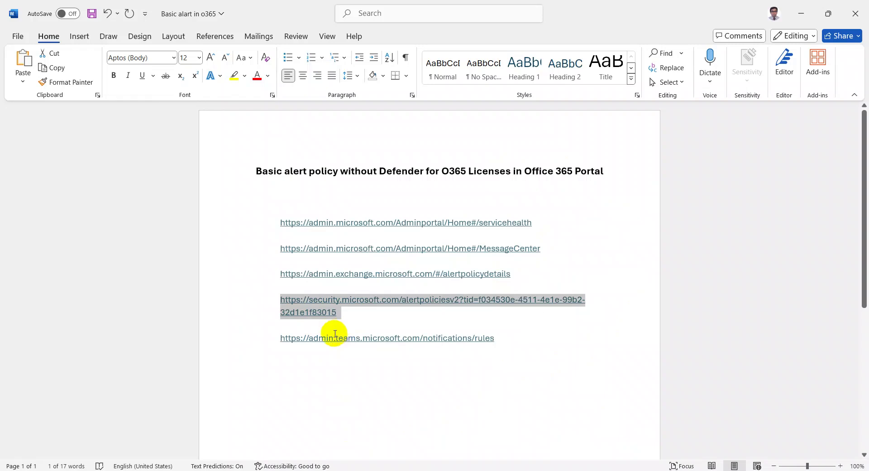
- Open the copied security.microsoft.com/alertpoliciesv2 link in a new Chrome tab and close the Exchange admin center, Message center and Service health tabs
key("alt+Tab")
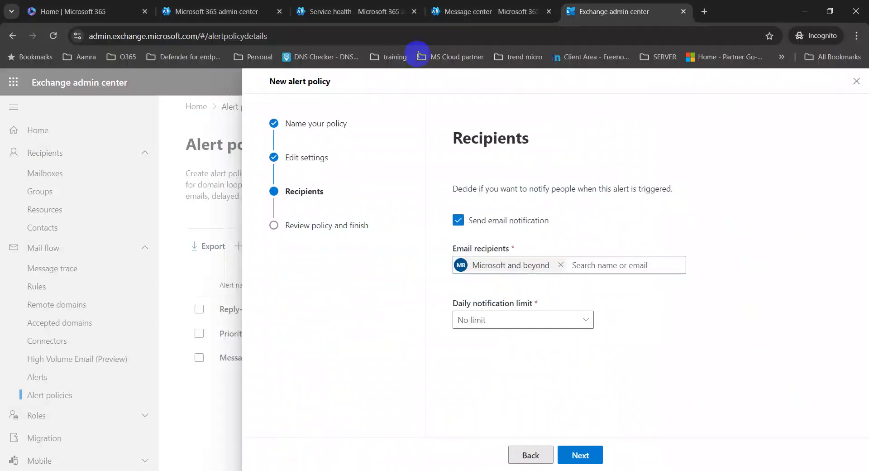
left_click(703, 11)
type("https://security.microsoft.com/alertpoliciesv2?tid=f034530e-4511-4e1e-99b2-32d1e1f83015")
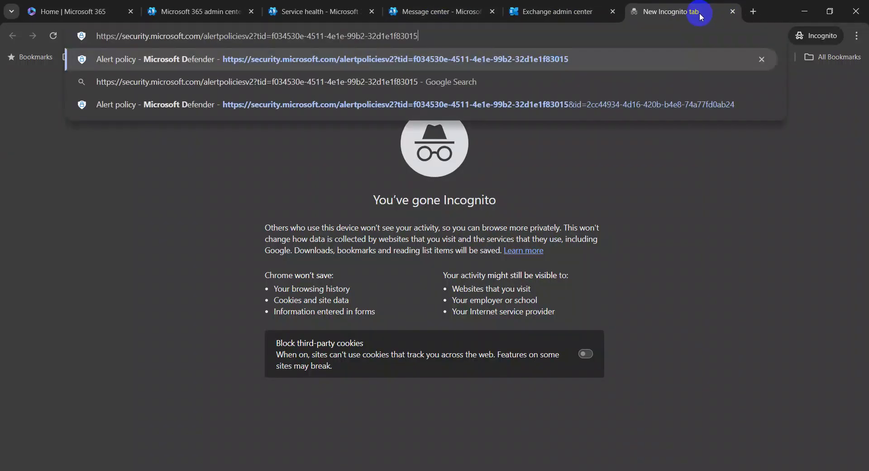
key("Return")
left_click(612, 11)
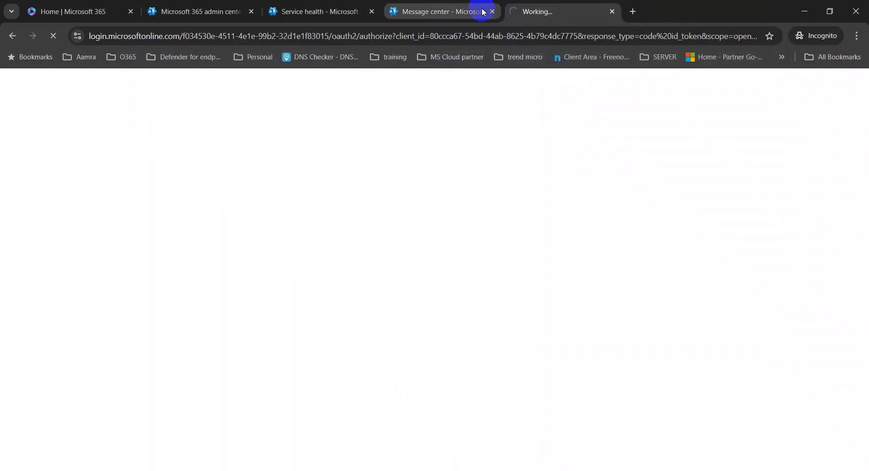
left_click(492, 11)
left_click(371, 11)
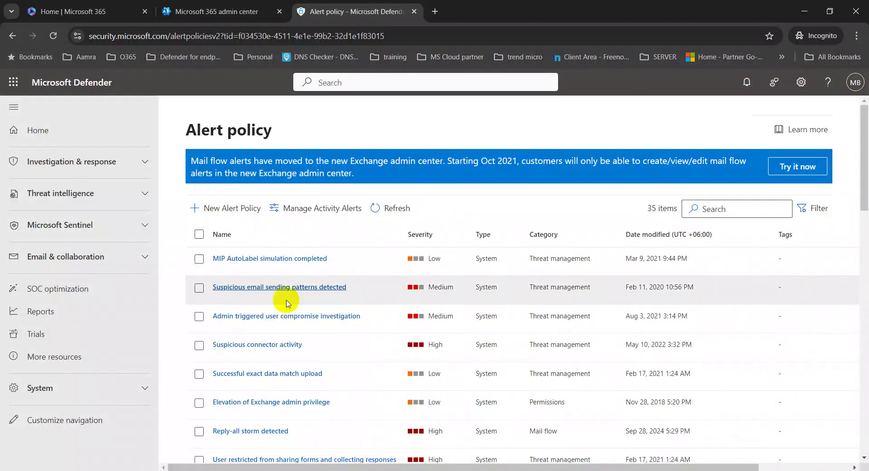
- Look through the alert policies listed in Microsoft Defender and open the "MIP AutoLabel simulation completed" policy
scroll(365, 317, "down", 3)
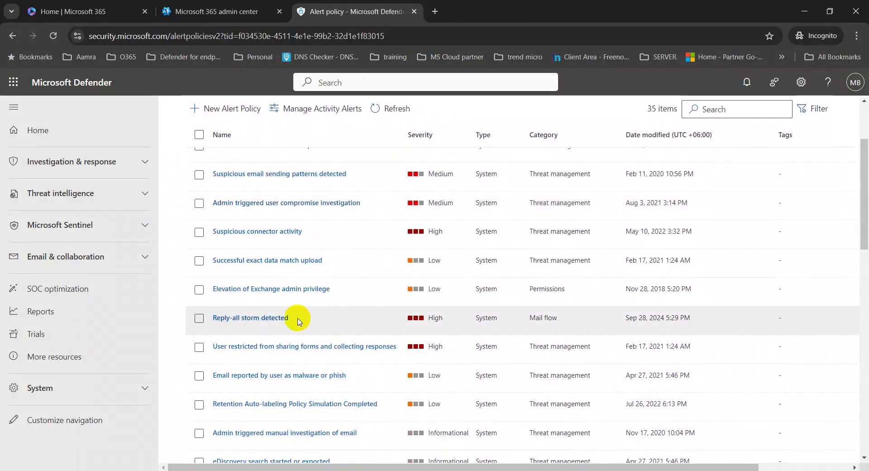
scroll(320, 319, "down", 4)
scroll(319, 322, "down", 11)
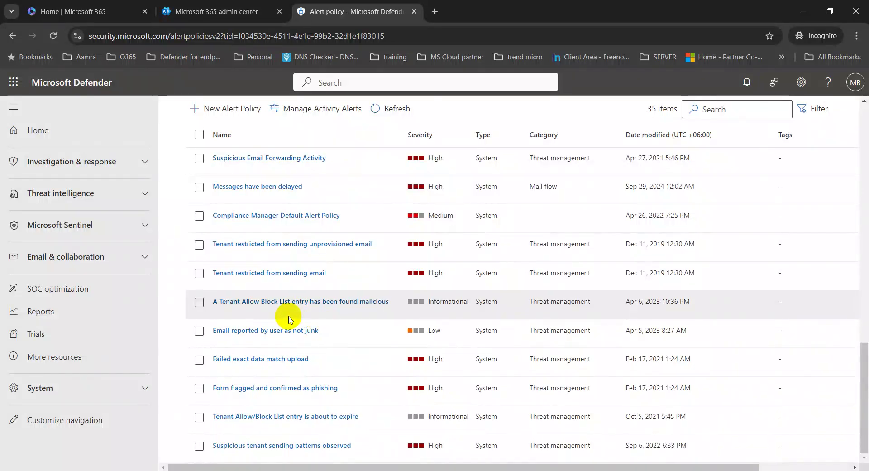
scroll(289, 297, "up", 15)
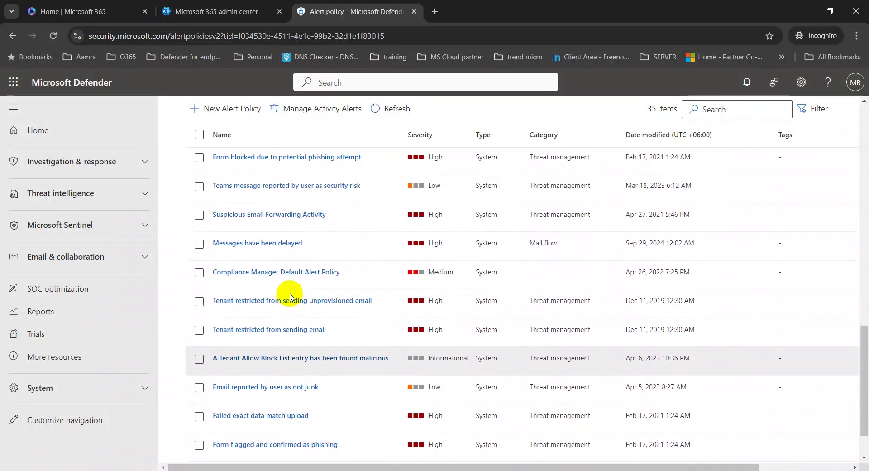
scroll(289, 296, "up", 1)
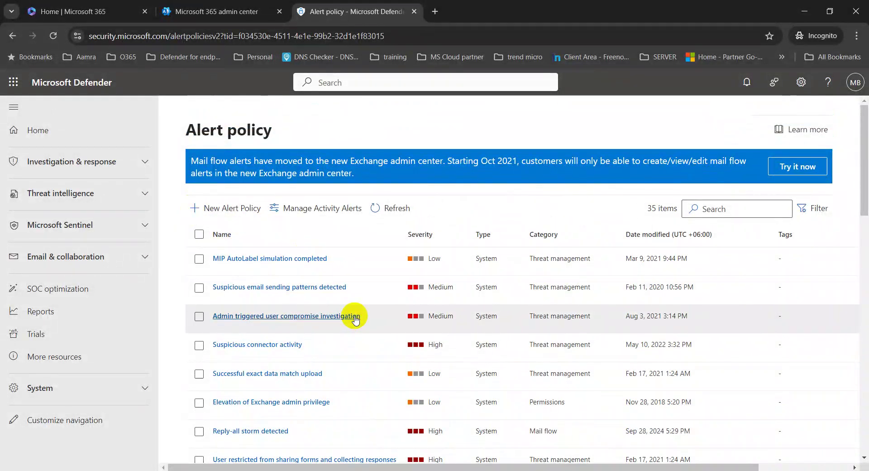
left_click(311, 258)
scroll(289, 271, "down", 2)
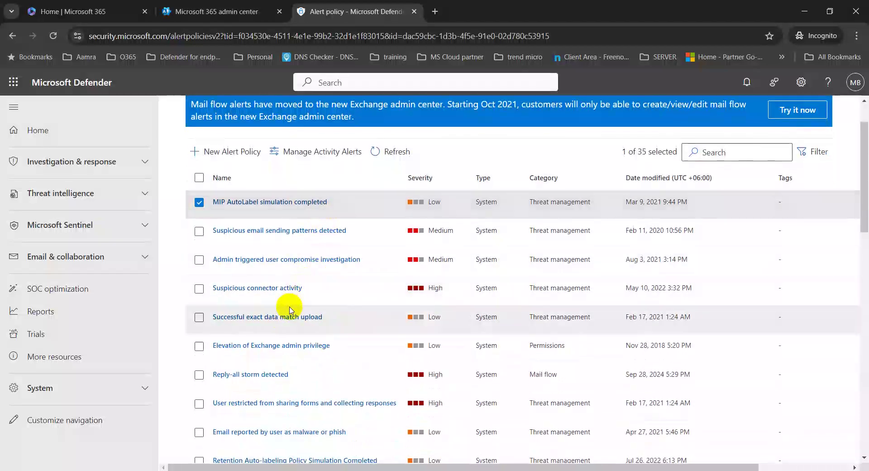
scroll(225, 256, "up", 2)
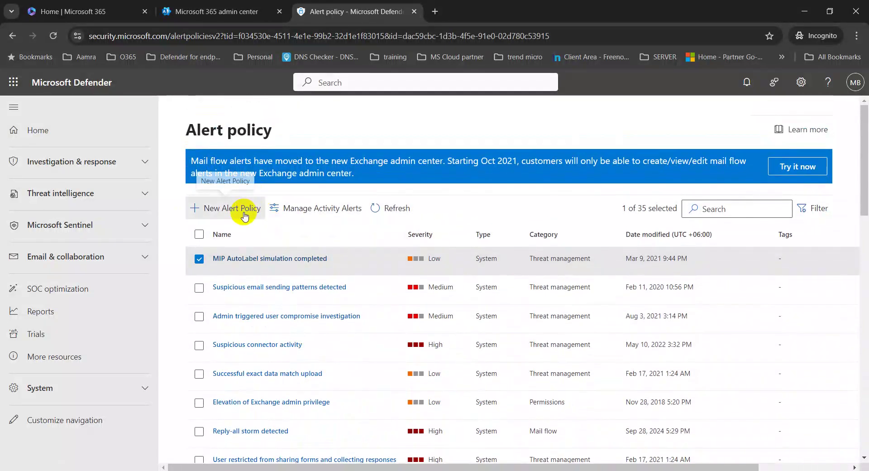
left_click(243, 208)
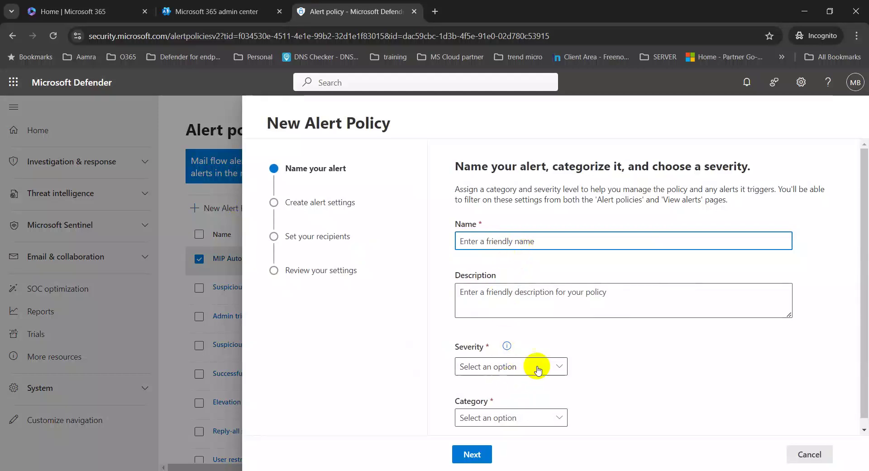
scroll(477, 373, "down", 1)
left_click(549, 359)
left_click(483, 417)
left_click(539, 409)
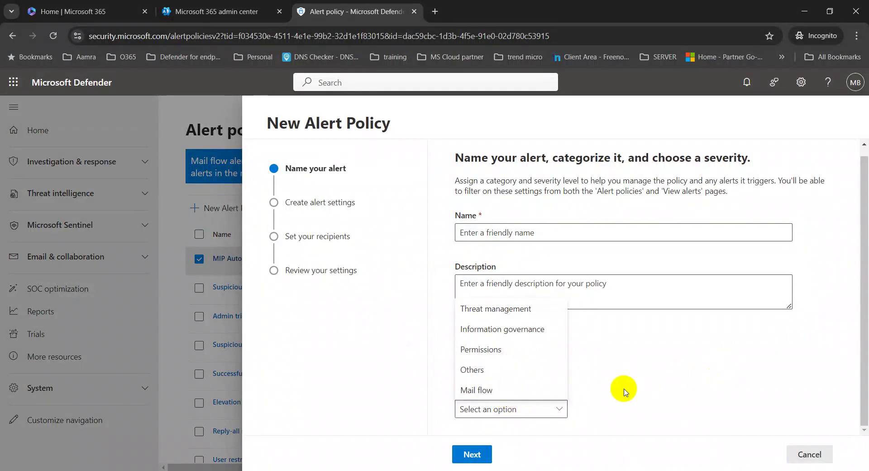
left_click(559, 389)
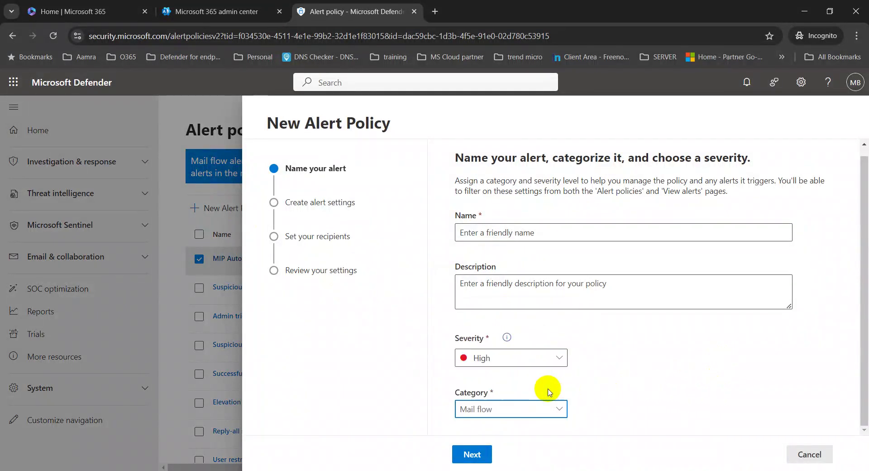
left_click(484, 454)
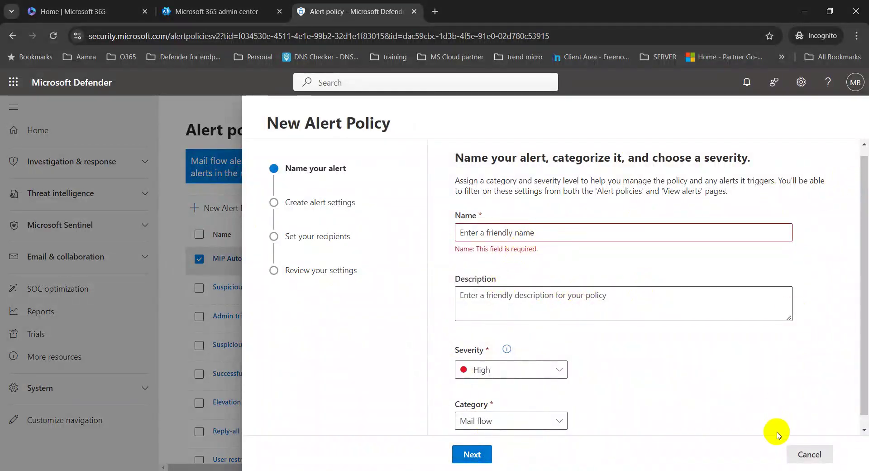
left_click(801, 453)
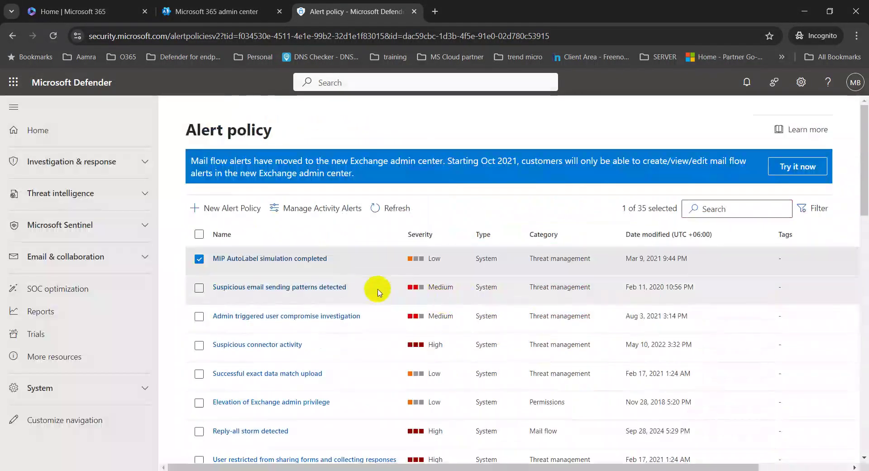
- Deselect the "MIP AutoLabel simulation completed" policy and open the "User restricted from sending email" policy
left_click(199, 259)
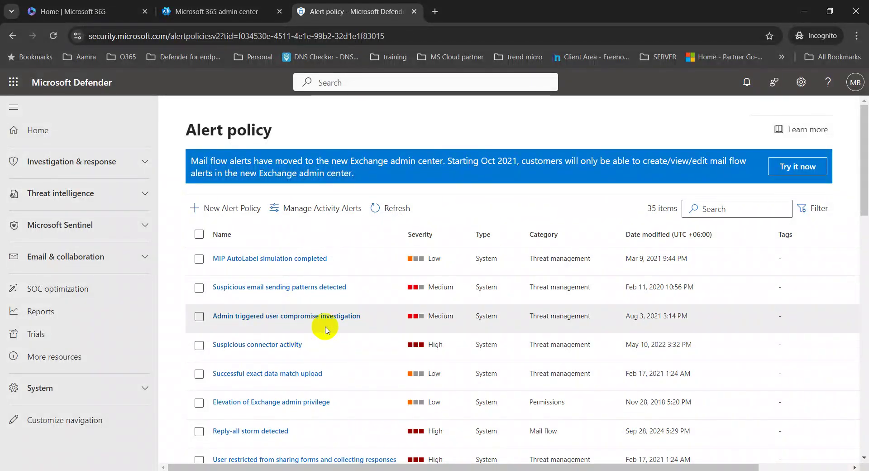
scroll(322, 325, "down", 3)
scroll(326, 330, "down", 3)
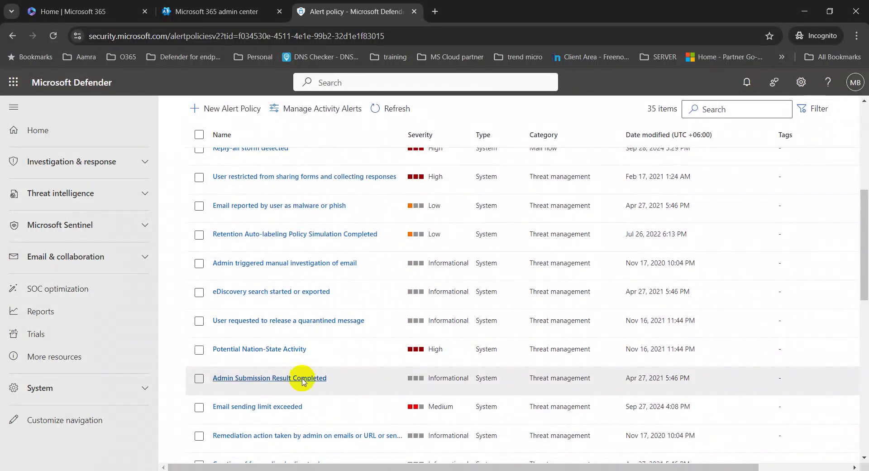
scroll(332, 402, "down", 1)
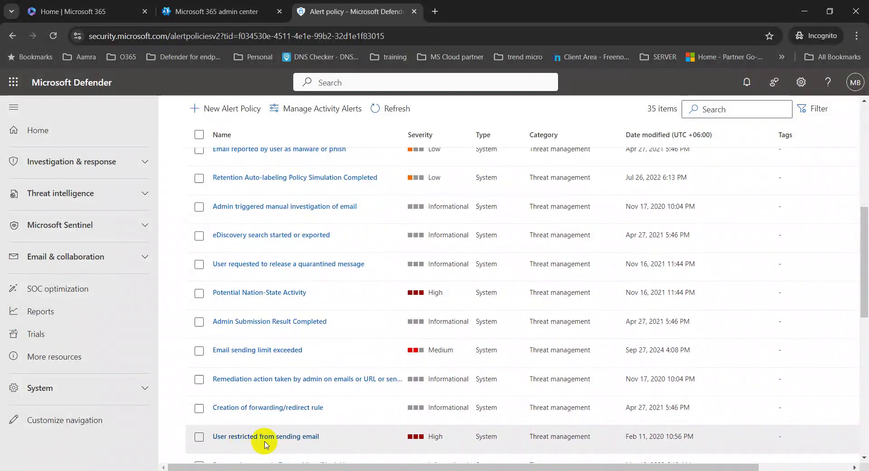
left_click(301, 438)
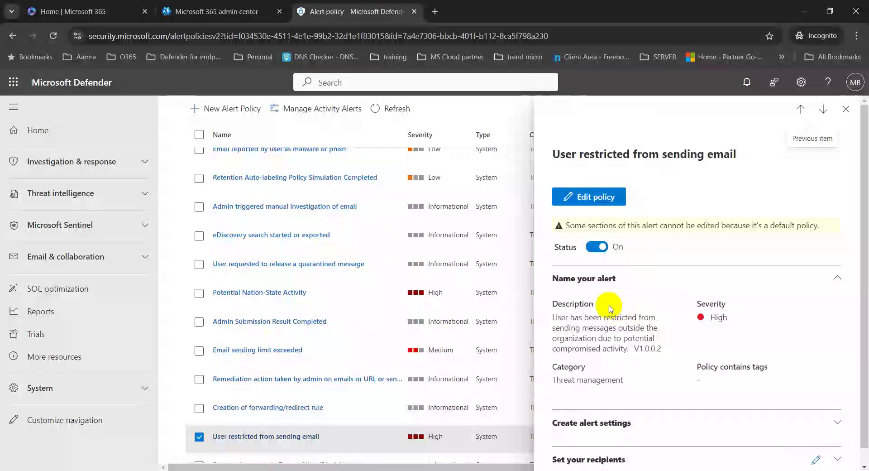
- Add Microsoft and beyond to the email recipients of the "User restricted from sending email" policy and save the change
left_click(590, 199)
left_click(616, 230)
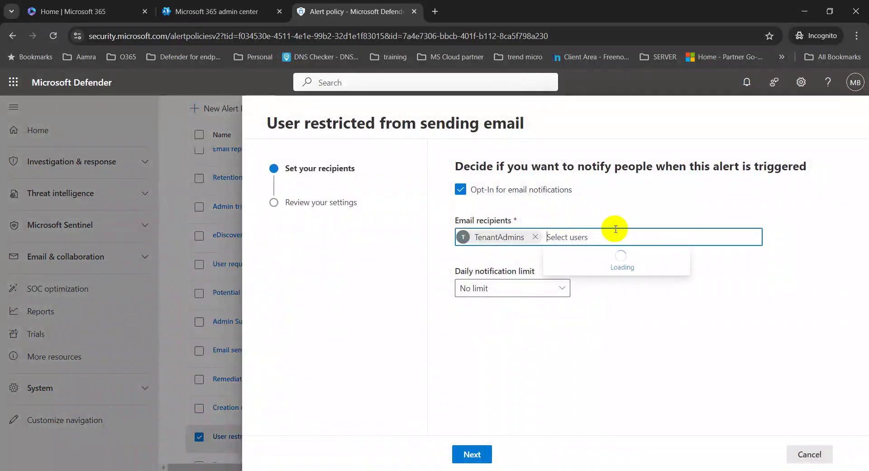
left_click(608, 261)
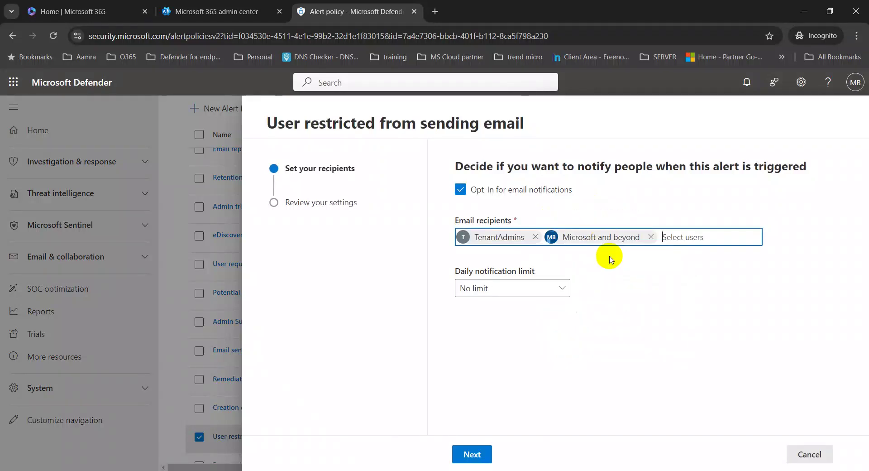
left_click(473, 454)
left_click(527, 454)
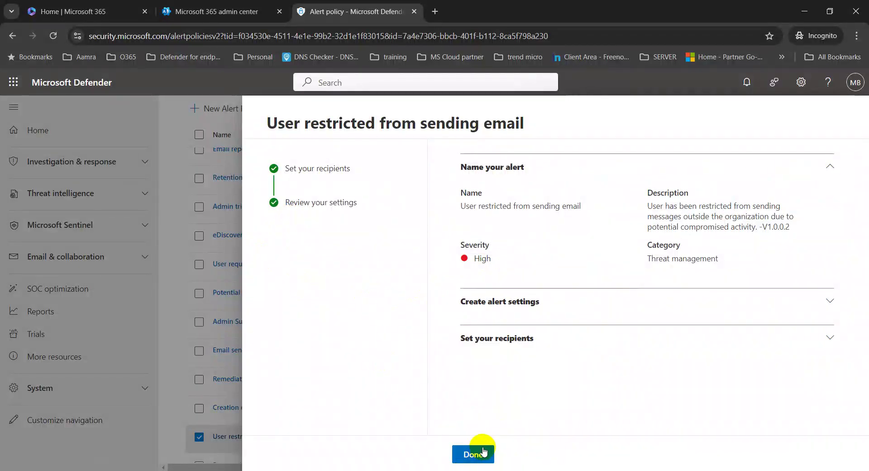
left_click(484, 454)
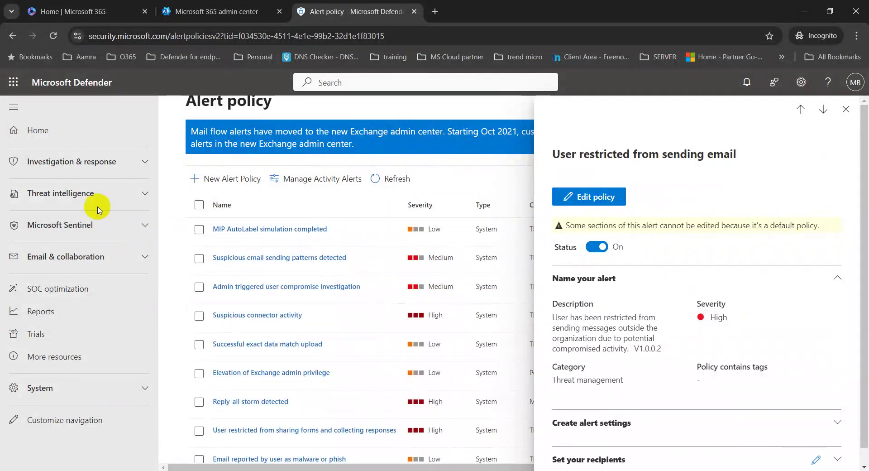
left_click(120, 257)
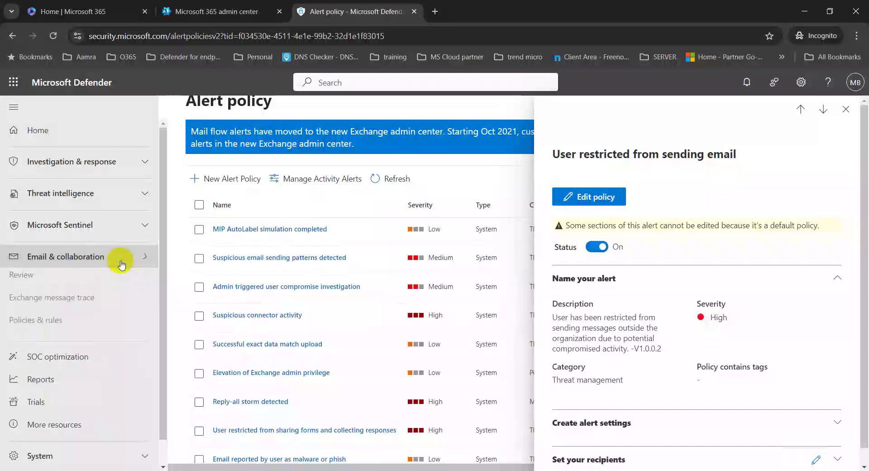
left_click(116, 205)
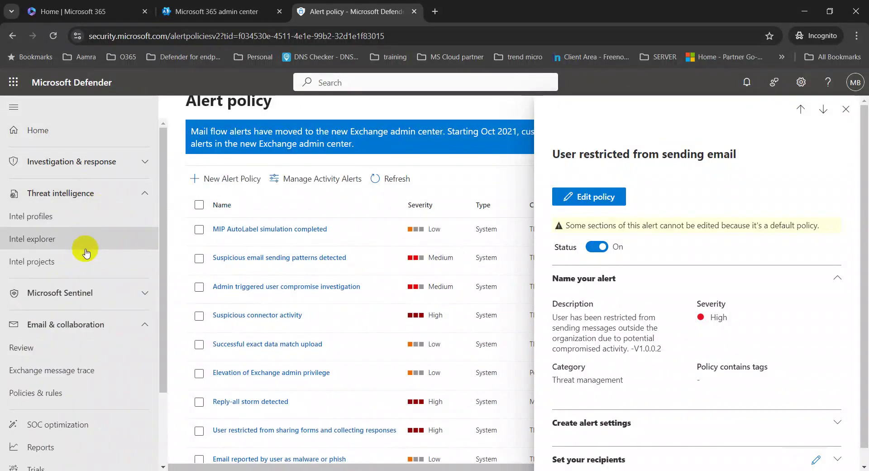
left_click(116, 204)
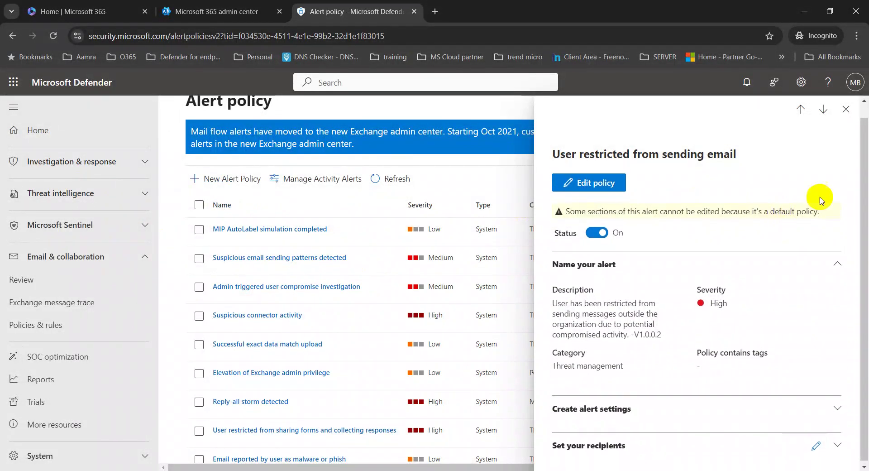
- Close the policy details, look through the rest of the alert policies and view the details of "Email reported by user as not junk"
left_click(847, 113)
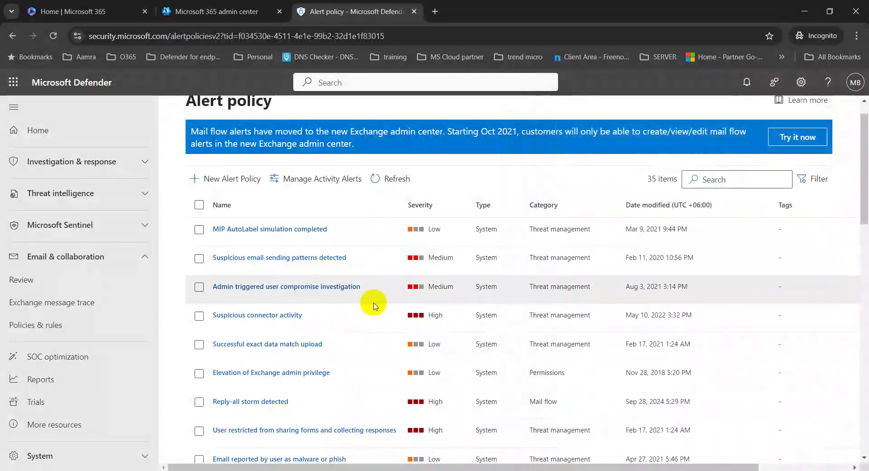
scroll(336, 323, "down", 3)
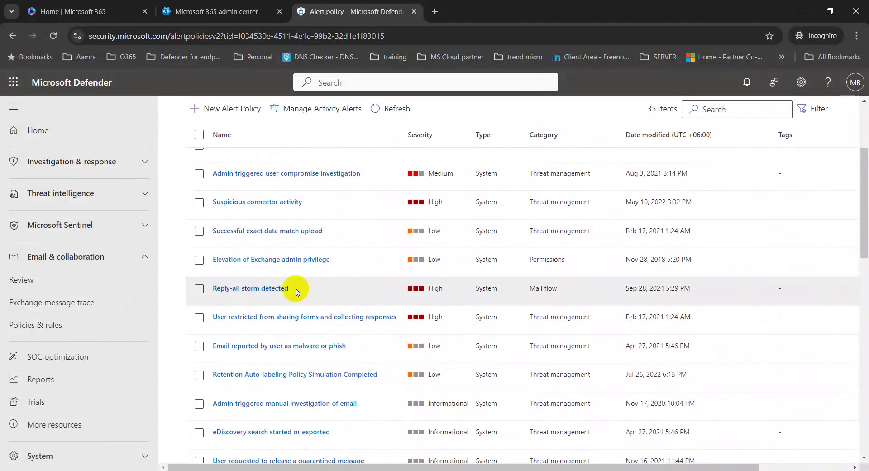
scroll(302, 289, "down", 10)
scroll(303, 301, "down", 3)
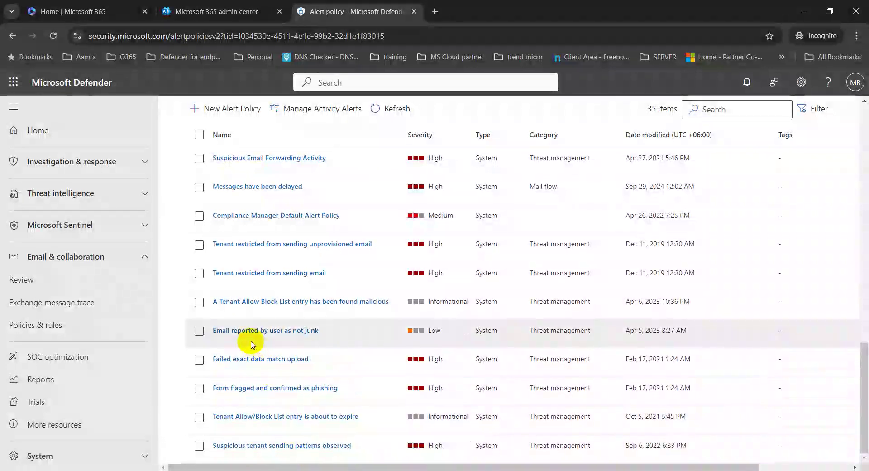
left_click(281, 335)
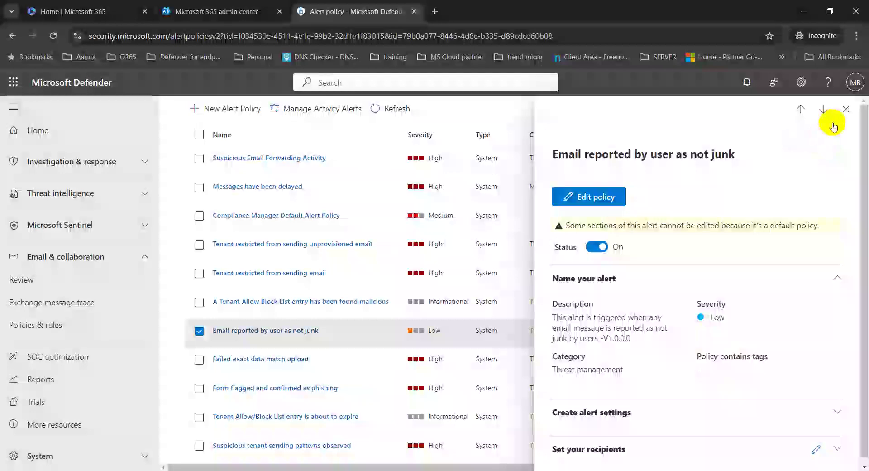
left_click(845, 109)
scroll(468, 240, "down", 8)
scroll(469, 240, "up", 10)
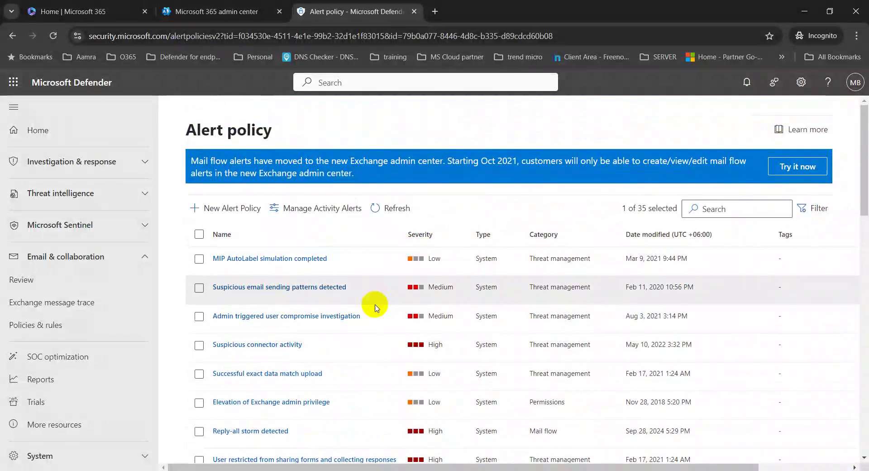
- Start a new alert policy named "policy" with High severity and the Mail flow category, and continue to its alert settings
left_click(229, 208)
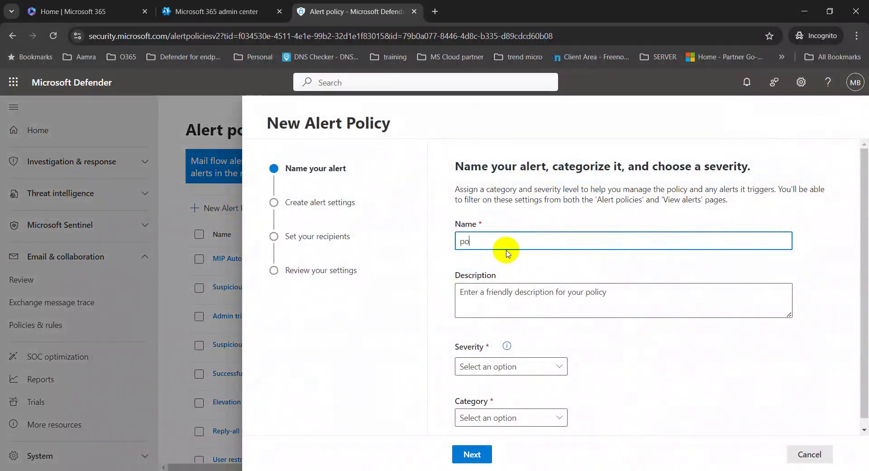
left_click(528, 297)
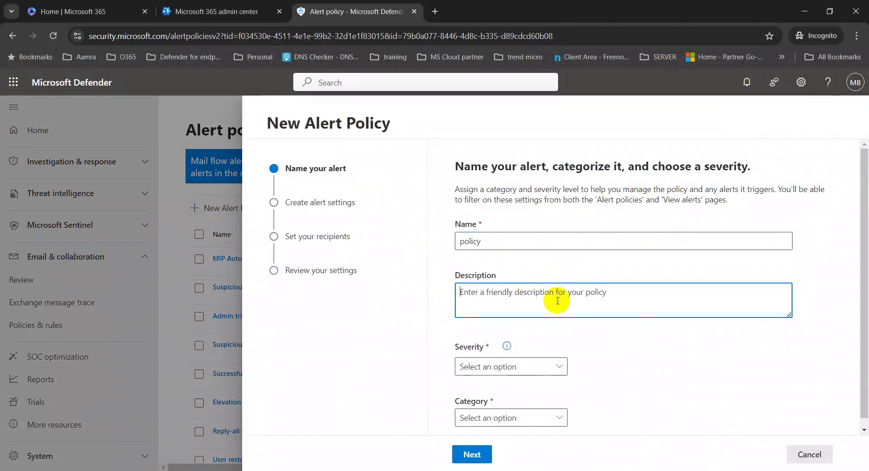
left_click(559, 374)
left_click(498, 425)
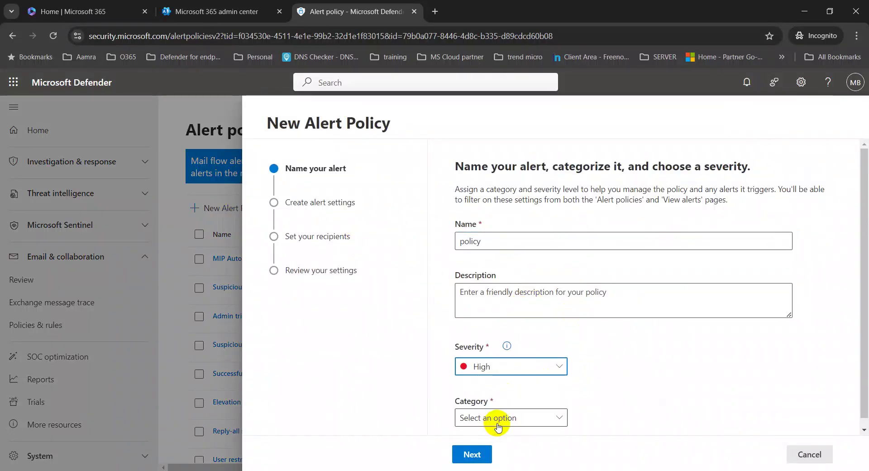
left_click(547, 417)
left_click(532, 400)
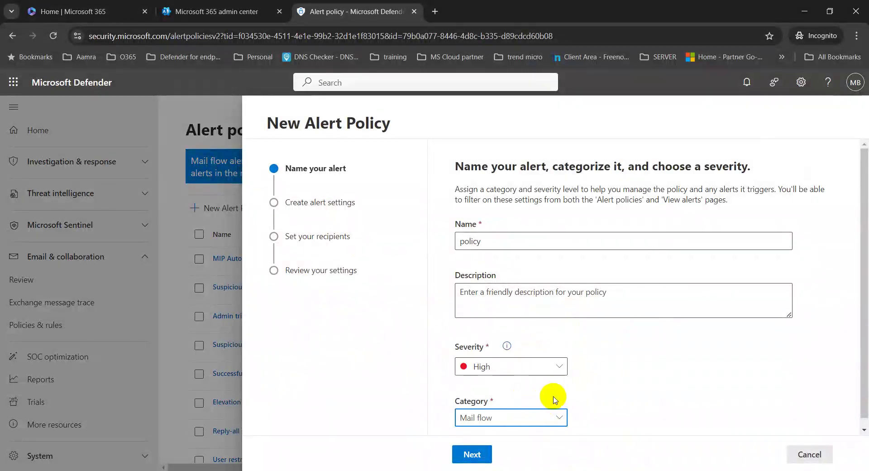
left_click(472, 454)
- Examine the activities and threshold options that can trigger the new alert, and leave the policy setup without creating it
left_click(525, 292)
scroll(557, 166, "down", 3)
scroll(556, 163, "up", 3)
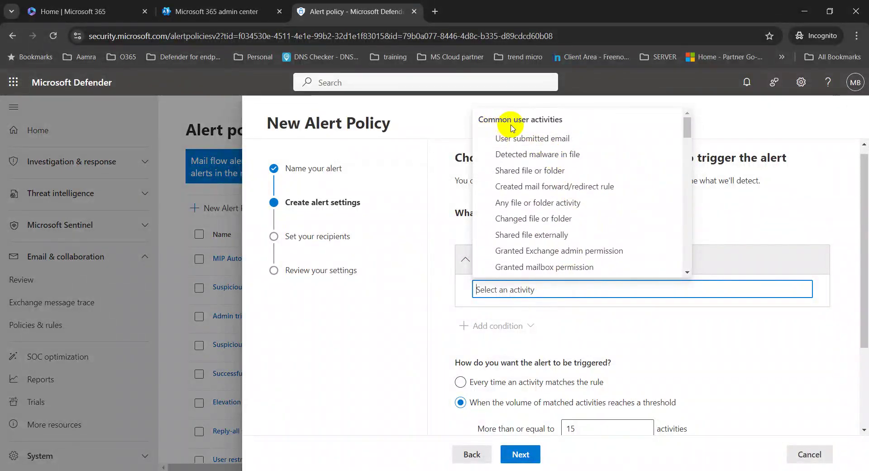
scroll(573, 171, "down", 5)
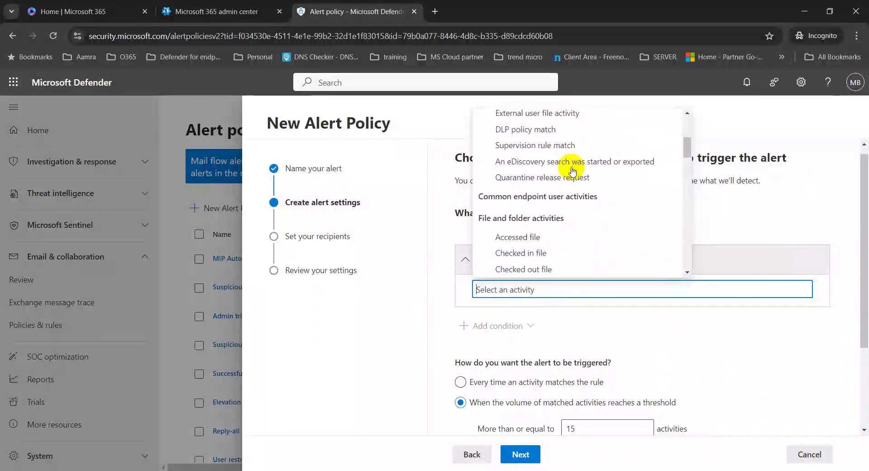
scroll(573, 171, "down", 1)
scroll(564, 168, "down", 10)
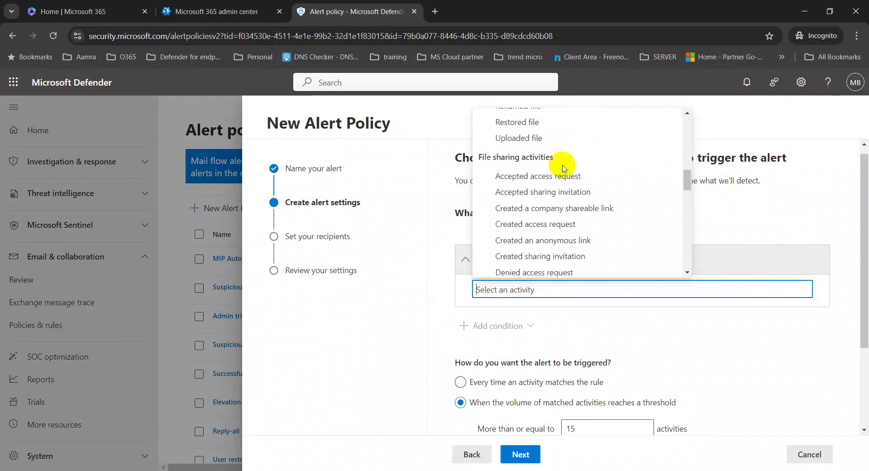
scroll(575, 191, "down", 1)
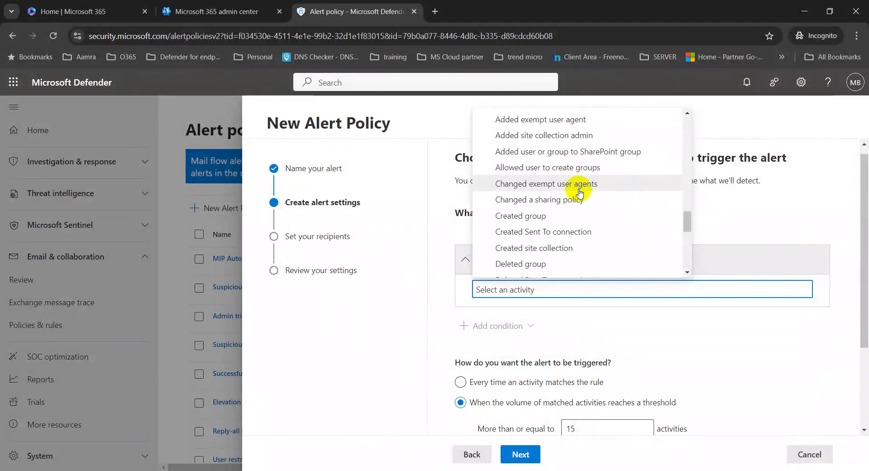
scroll(582, 195, "down", 4)
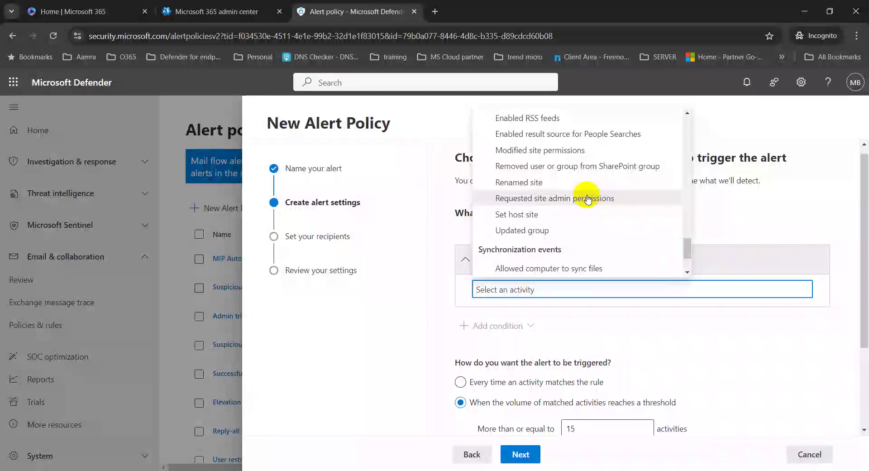
scroll(587, 199, "down", 1)
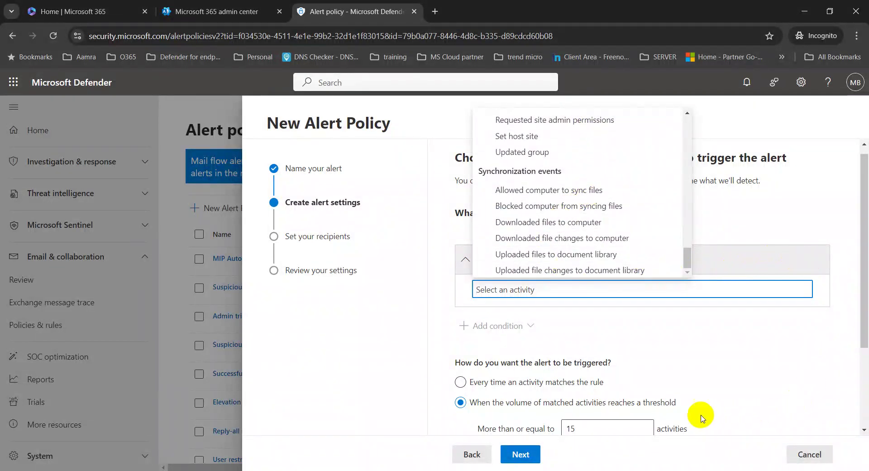
scroll(516, 294, "down", 3)
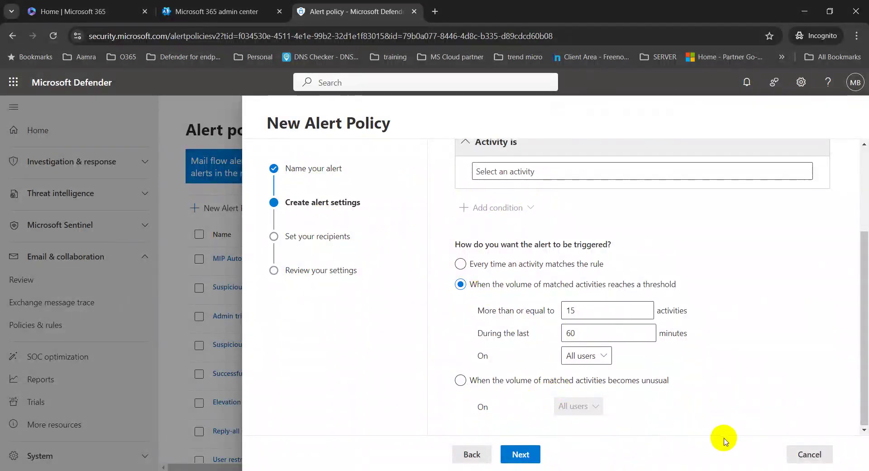
left_click(796, 458)
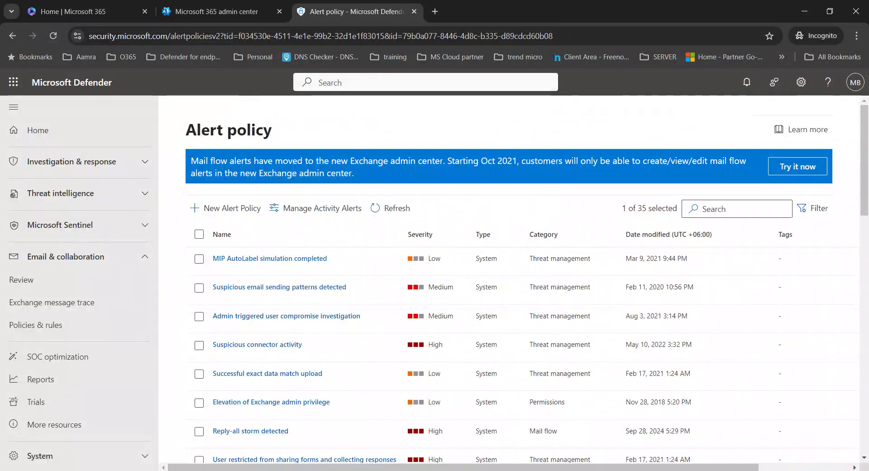
- Copy the Teams notification rules link from the Word document and open it in a new browser tab
key("alt+Tab")
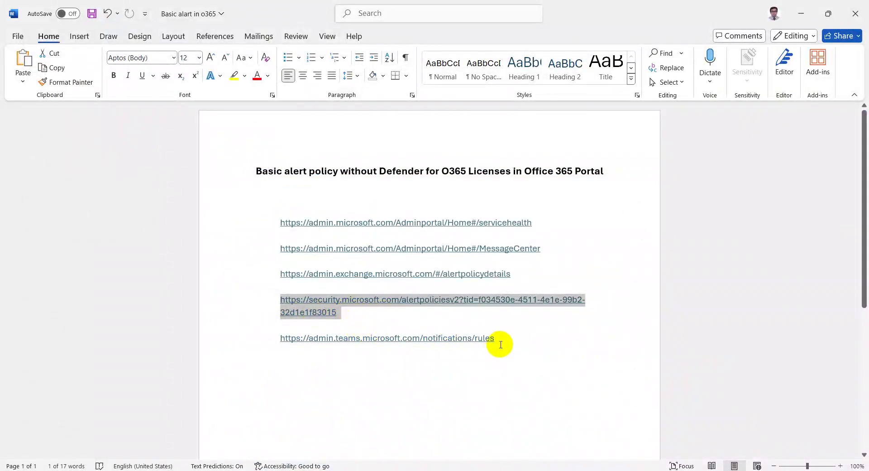
left_click_drag(500, 340, 251, 338)
key("ctrl+c")
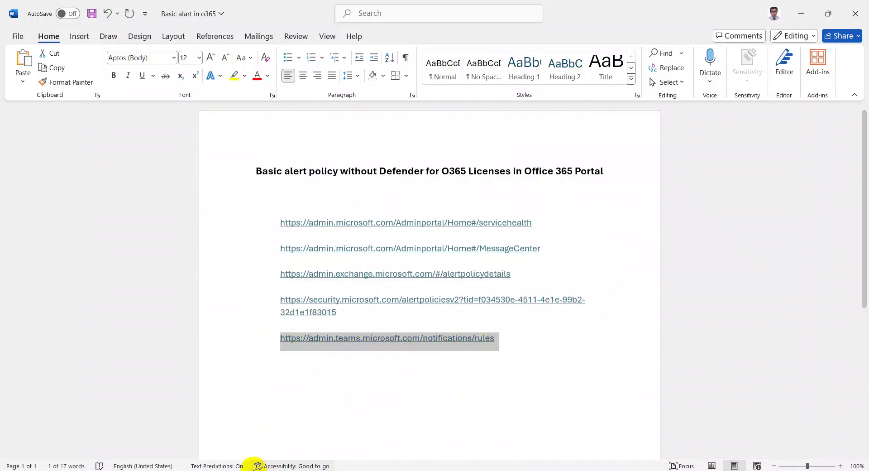
key("alt+Tab")
left_click(435, 12)
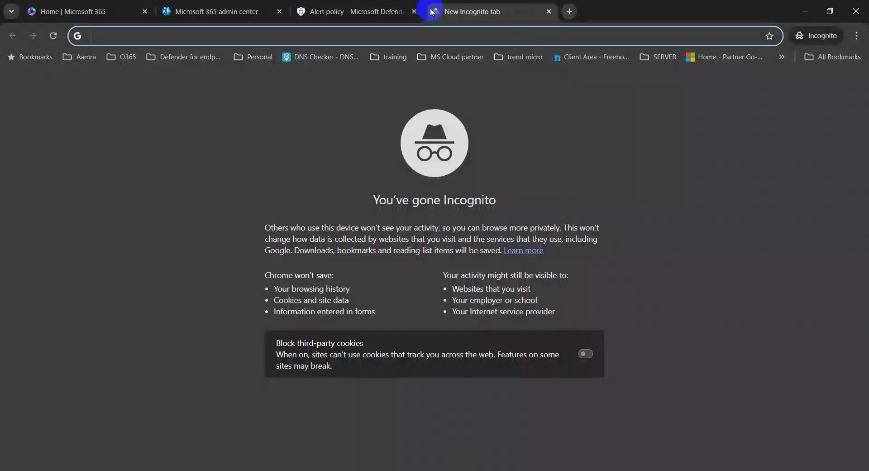
key("ctrl+v")
key("Return")
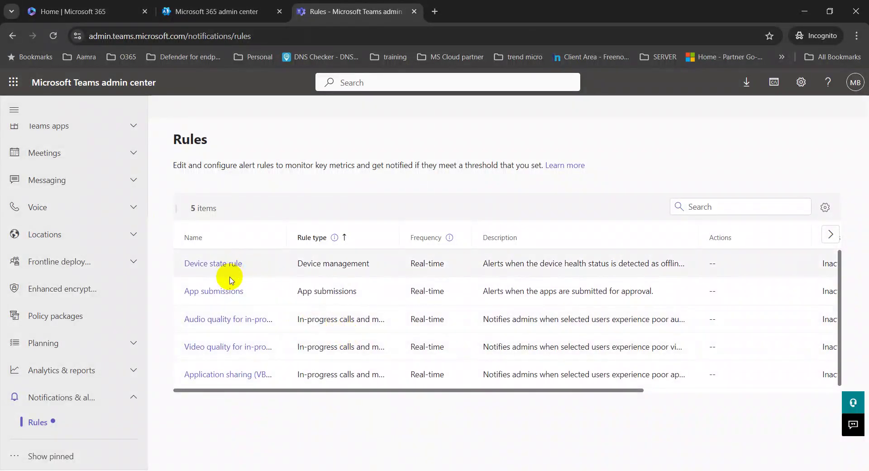
- Open the "Audio quality for in-progress meetings" rule and review its conditions, scope, subnet and action settings
left_click(226, 319)
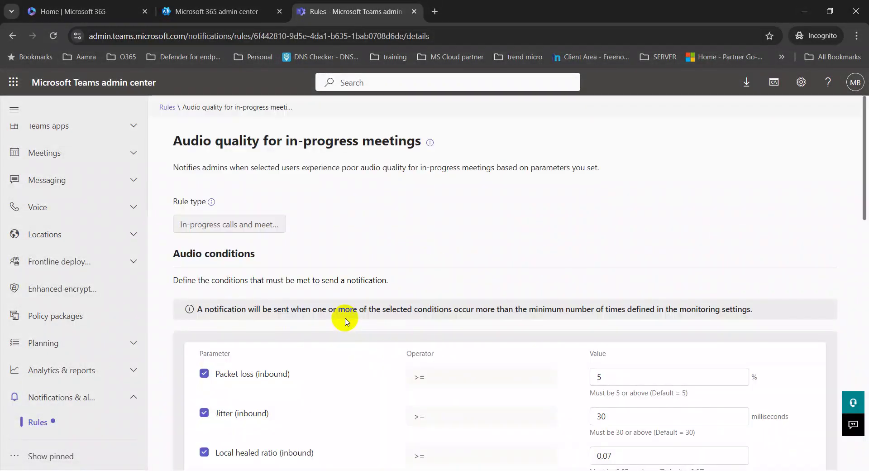
scroll(446, 323, "down", 9)
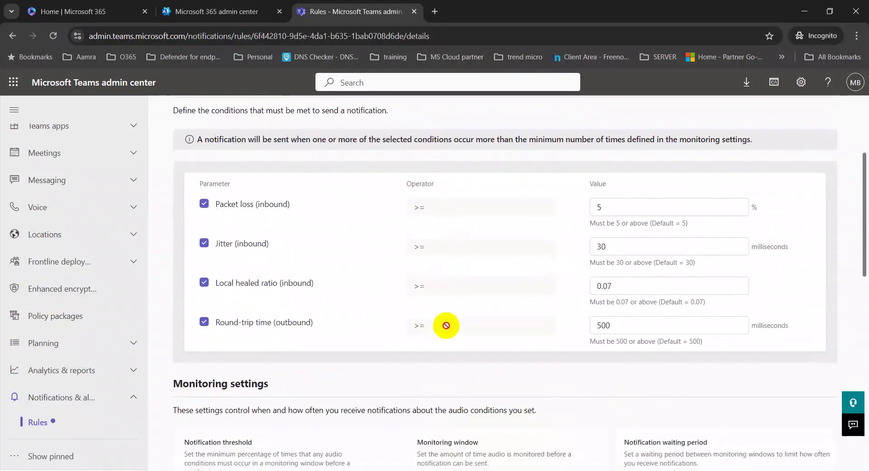
scroll(445, 321, "down", 8)
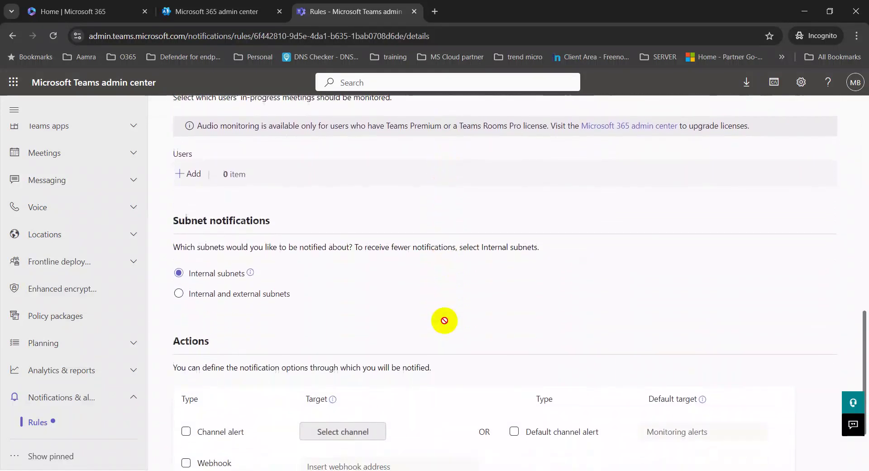
scroll(445, 321, "up", 15)
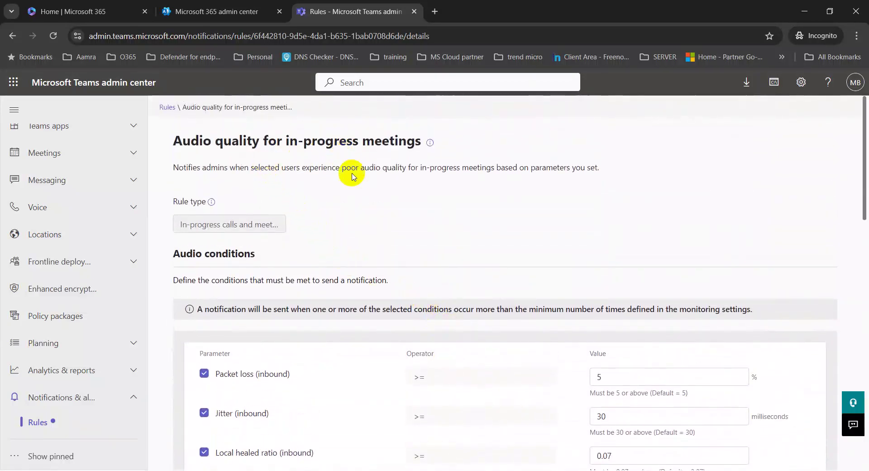
scroll(398, 251, "down", 10)
scroll(402, 255, "down", 5)
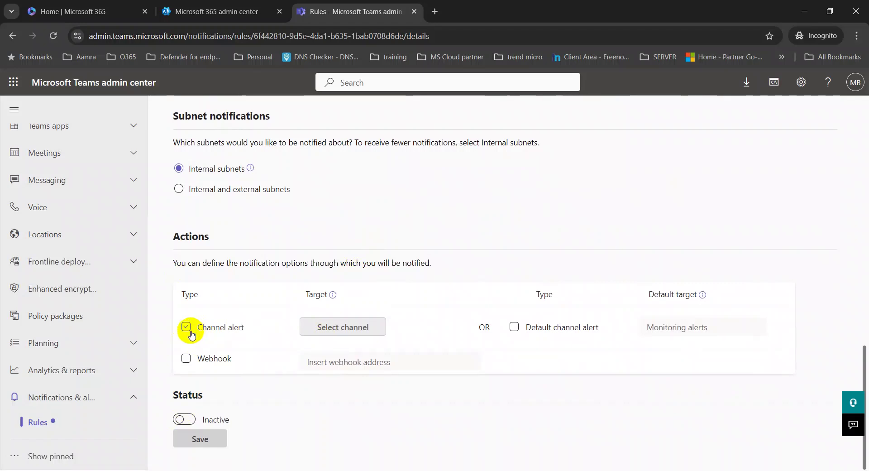
- Try Channel alert and then Default channel alert as the audio quality rule's action, and return to the rules list without saving
left_click(186, 327)
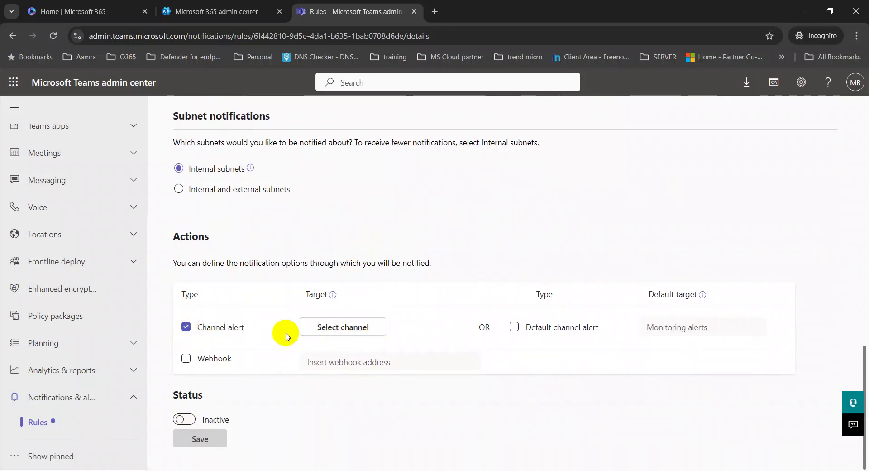
left_click(330, 329)
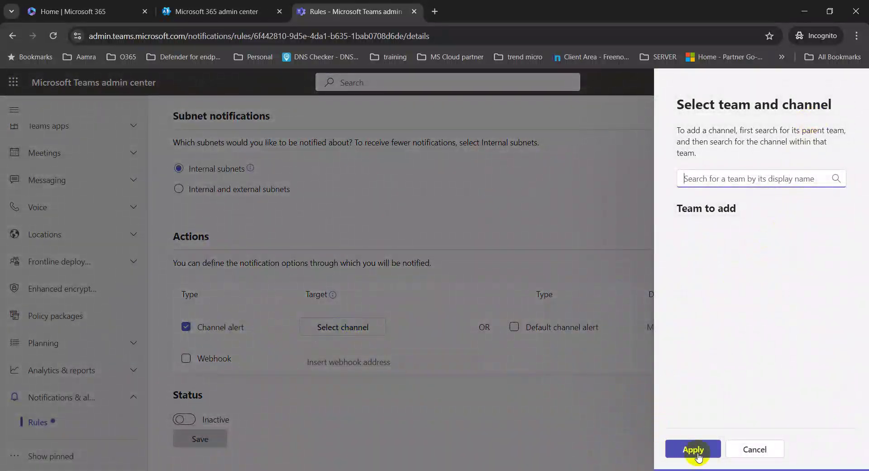
left_click(753, 450)
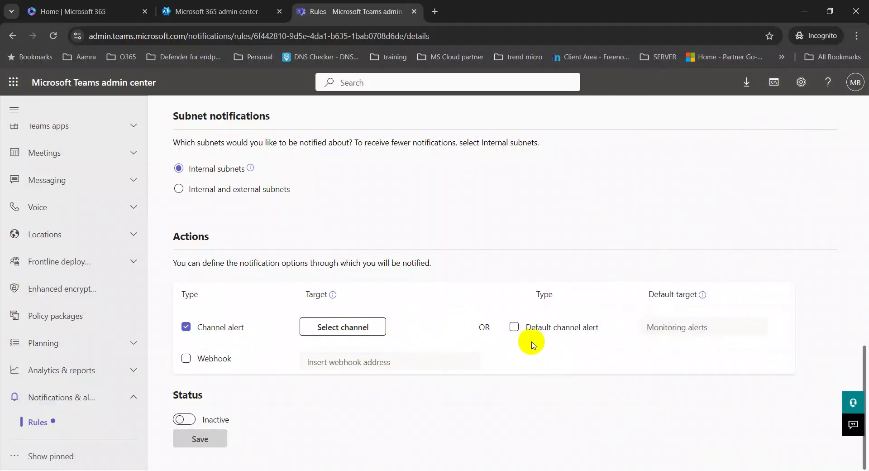
left_click(546, 332)
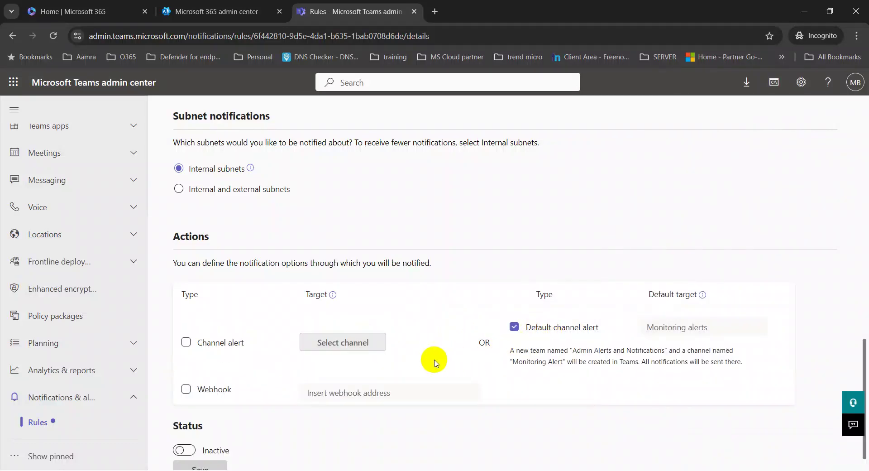
scroll(435, 358, "up", 15)
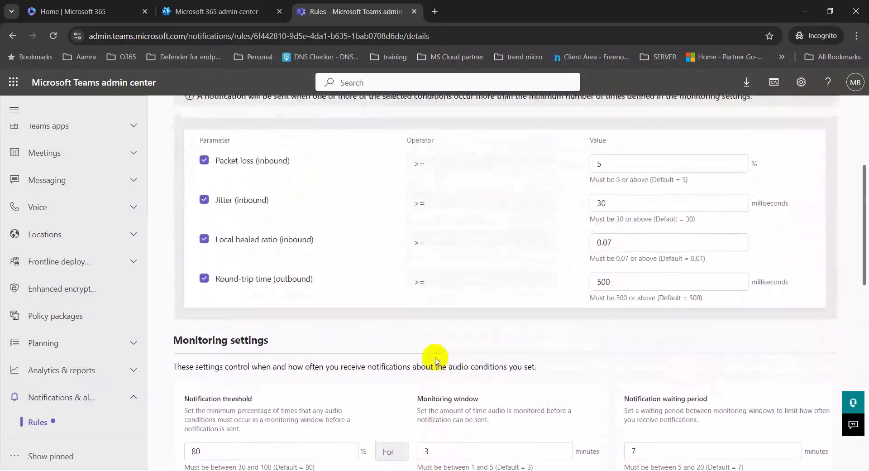
scroll(343, 318, "down", 5)
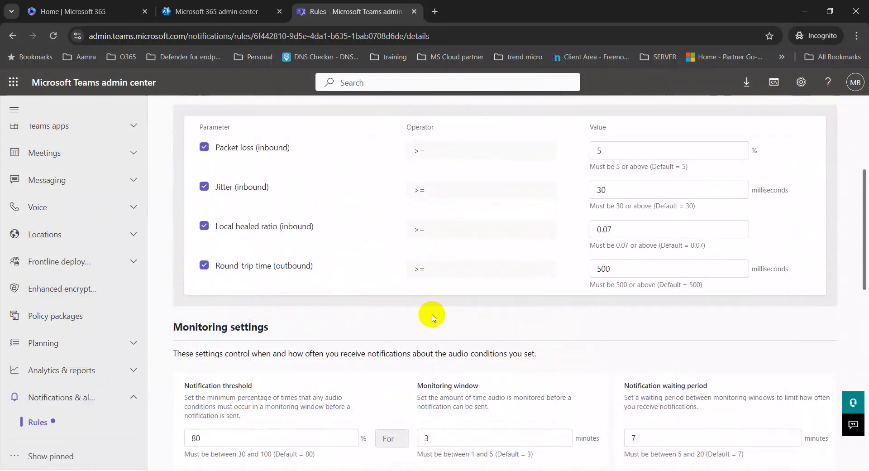
scroll(430, 316, "up", 5)
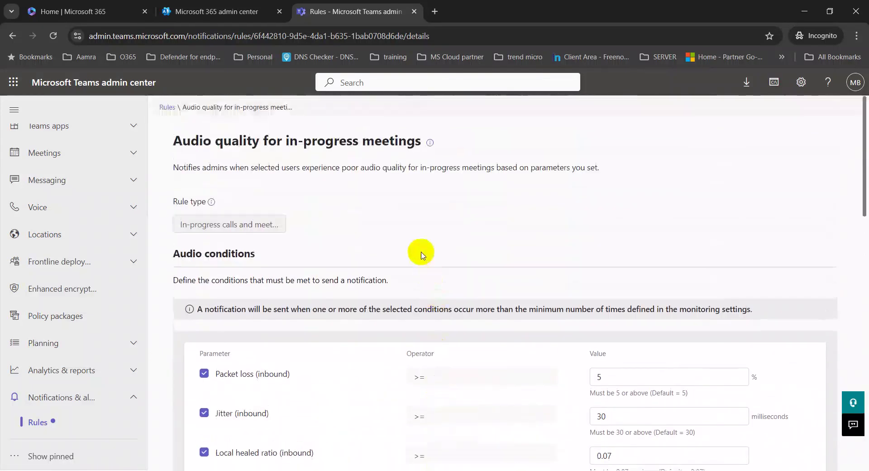
left_click(167, 107)
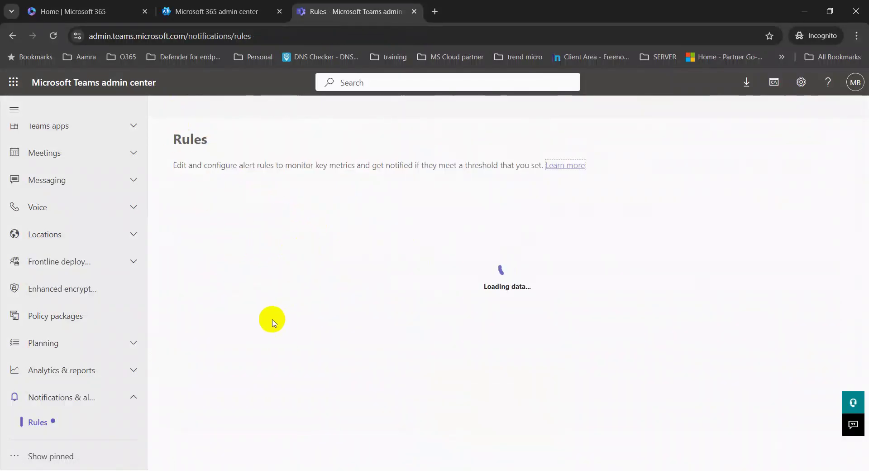
- Open the "Video quality for in-progress meetings" rule and select Default channel alert as its action
left_click(222, 349)
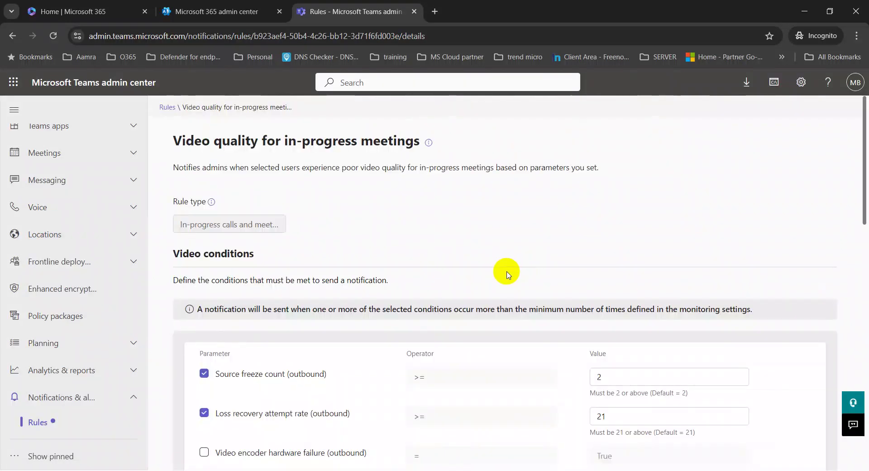
scroll(507, 278, "down", 10)
scroll(506, 285, "down", 7)
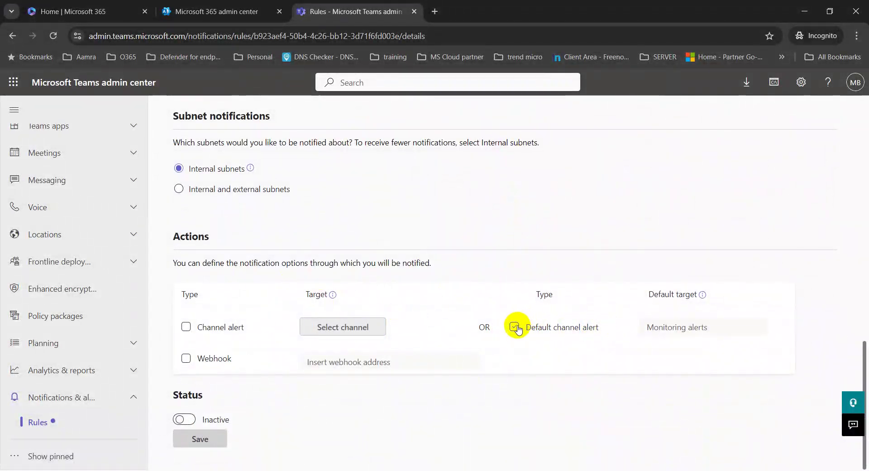
left_click(516, 327)
- Examine the video quality rule's subnet notifications, user scope and licence requirement, monitoring settings and video conditions
scroll(525, 317, "down", 1)
scroll(533, 313, "up", 2)
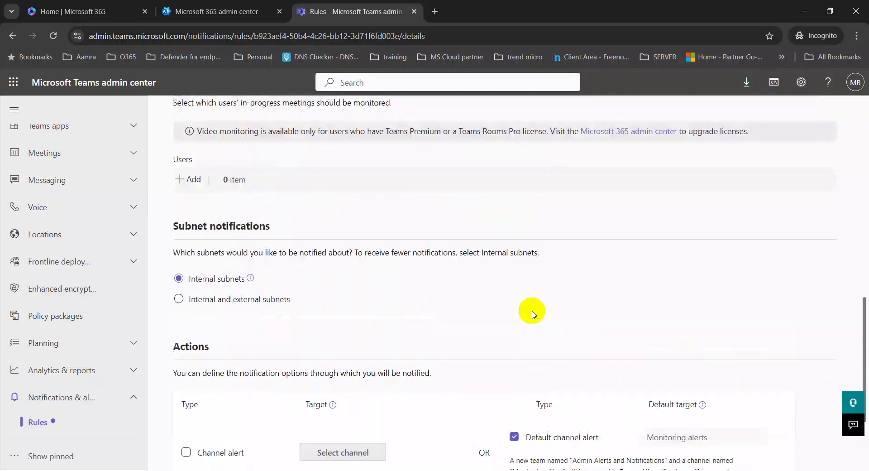
scroll(532, 312, "up", 3)
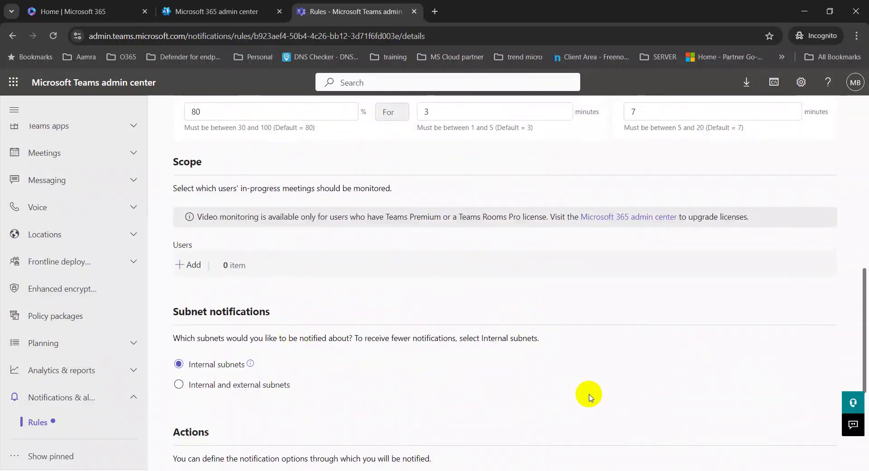
scroll(584, 393, "up", 1)
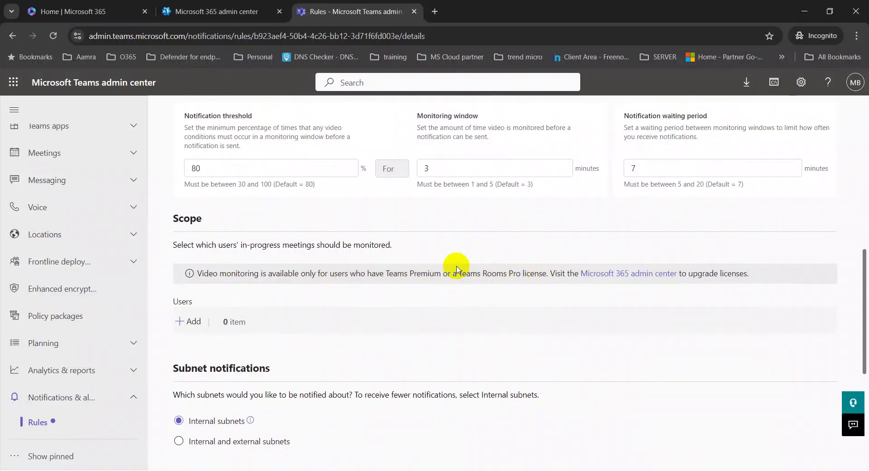
scroll(389, 264, "up", 6)
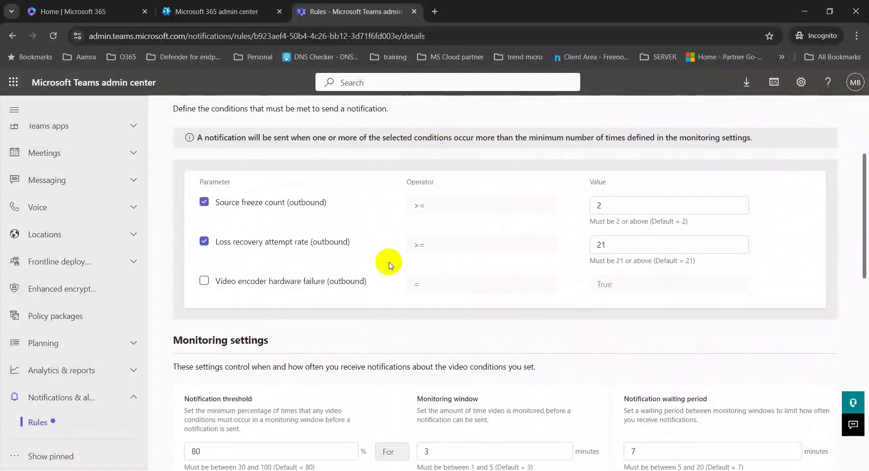
scroll(300, 252, "up", 1)
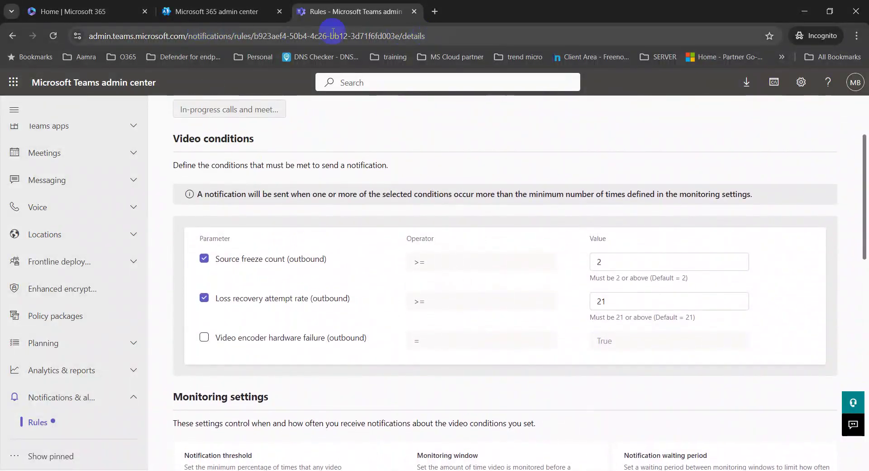
- Close the Teams rules tab without saving the rule and return to the Word document with the portal links
left_click(414, 12)
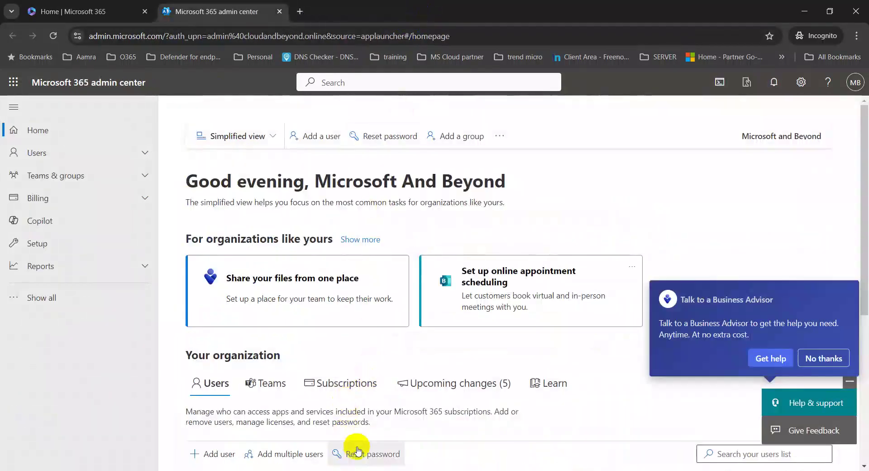
key("alt+Tab")
double_click(204, 312)
left_click(524, 375)
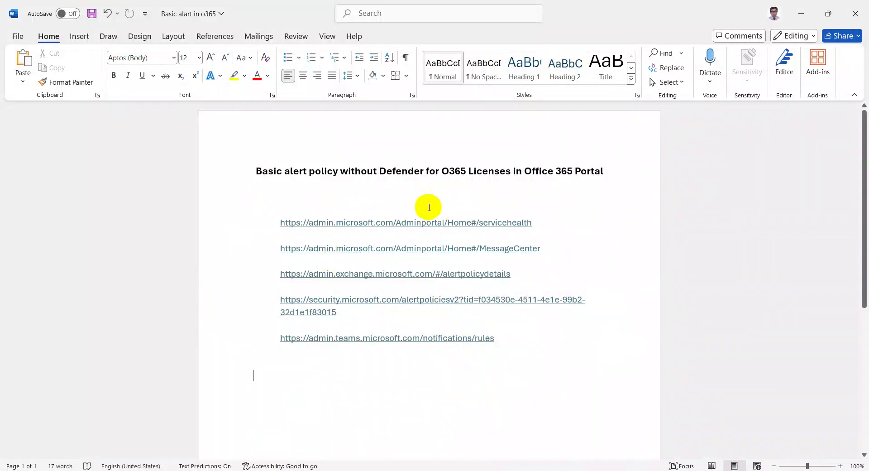